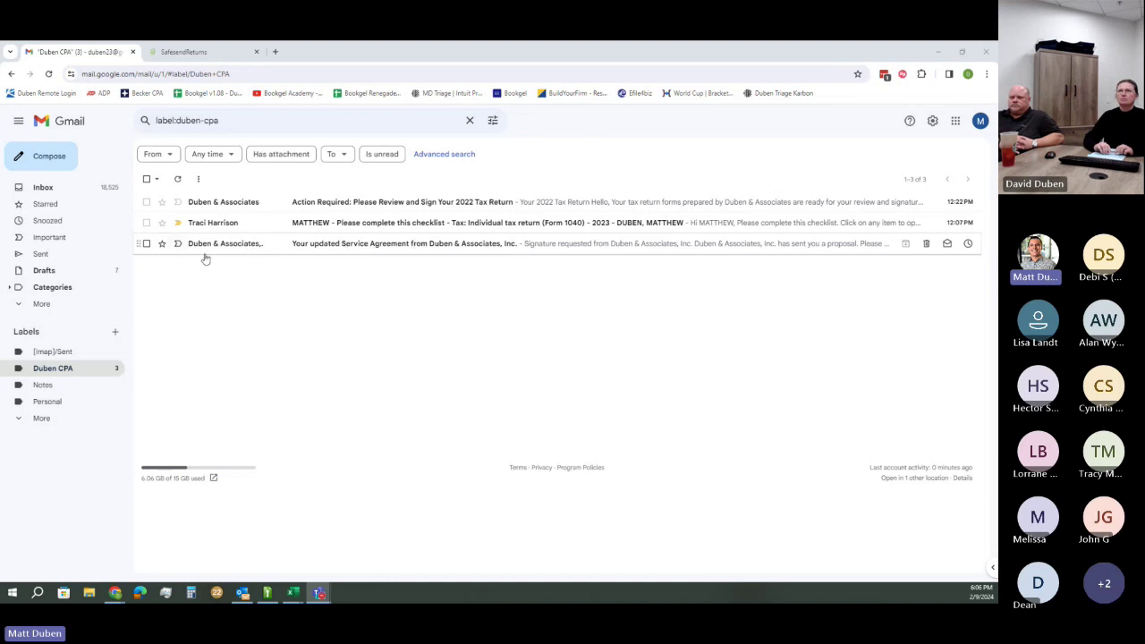
Open the 'Your updated Service Agreement' email and scroll back to its Review and sign button
click(452, 251)
scroll(729, 371, down, 2)
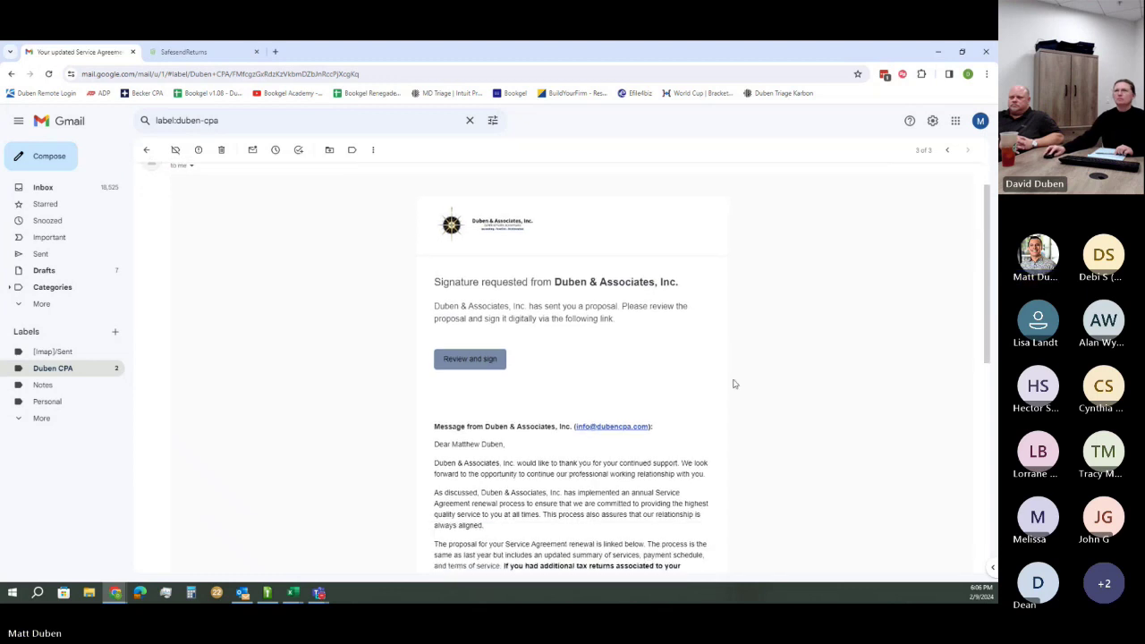
scroll(474, 331, down, 2)
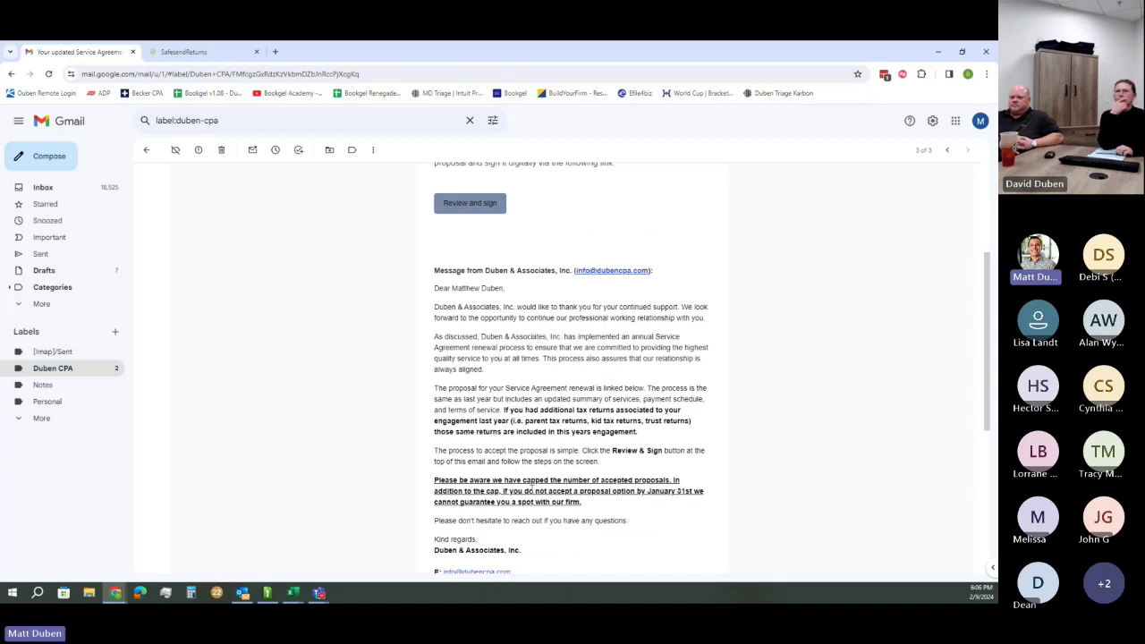
scroll(533, 488, down, 4)
scroll(586, 399, up, 3)
scroll(940, 342, down, 2)
mouse_move(984, 355)
mouse_down()
mouse_move(981, 299)
mouse_move(907, 274)
mouse_up()
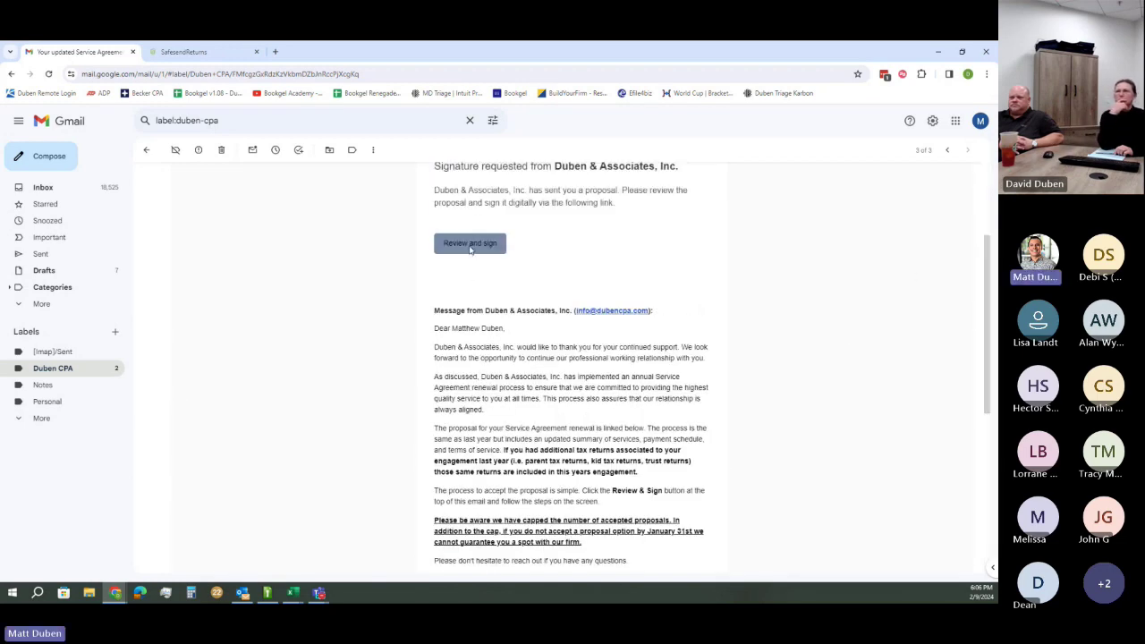
Open the proposal and move past the firm brochure to the Standard, Premium and Premium Annual options
click(469, 247)
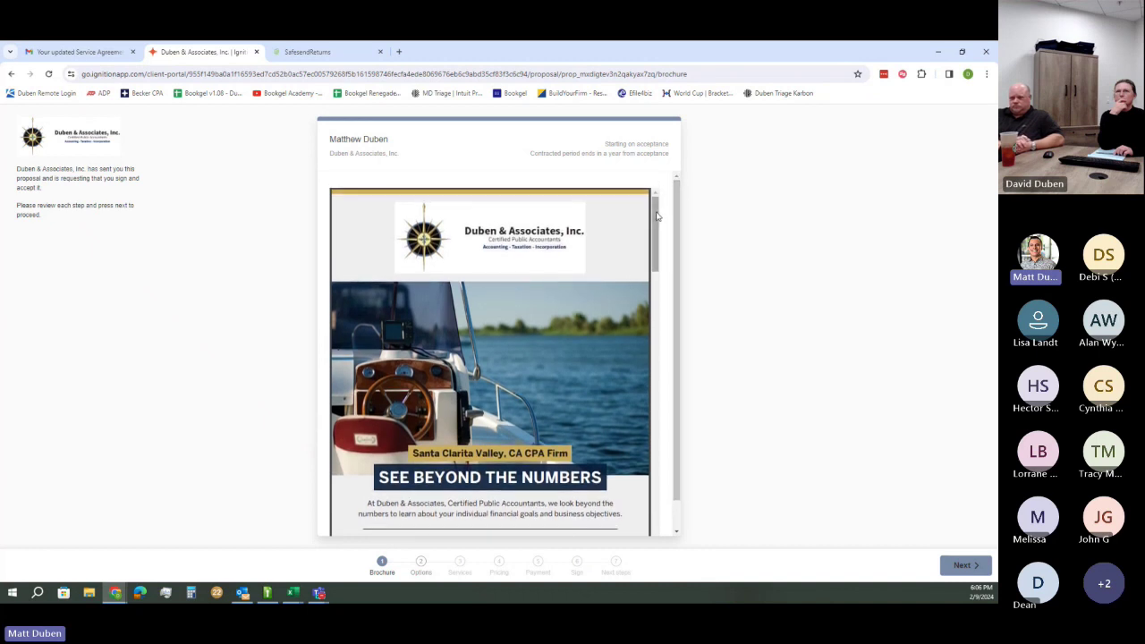
drag(676, 199, 676, 213)
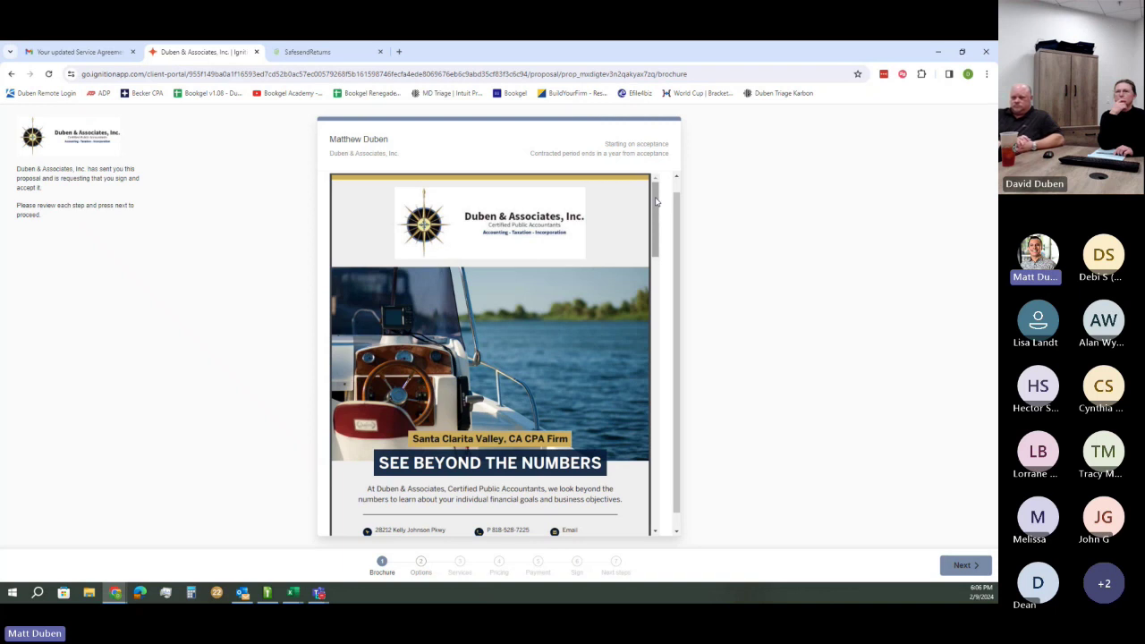
drag(654, 192, 691, 461)
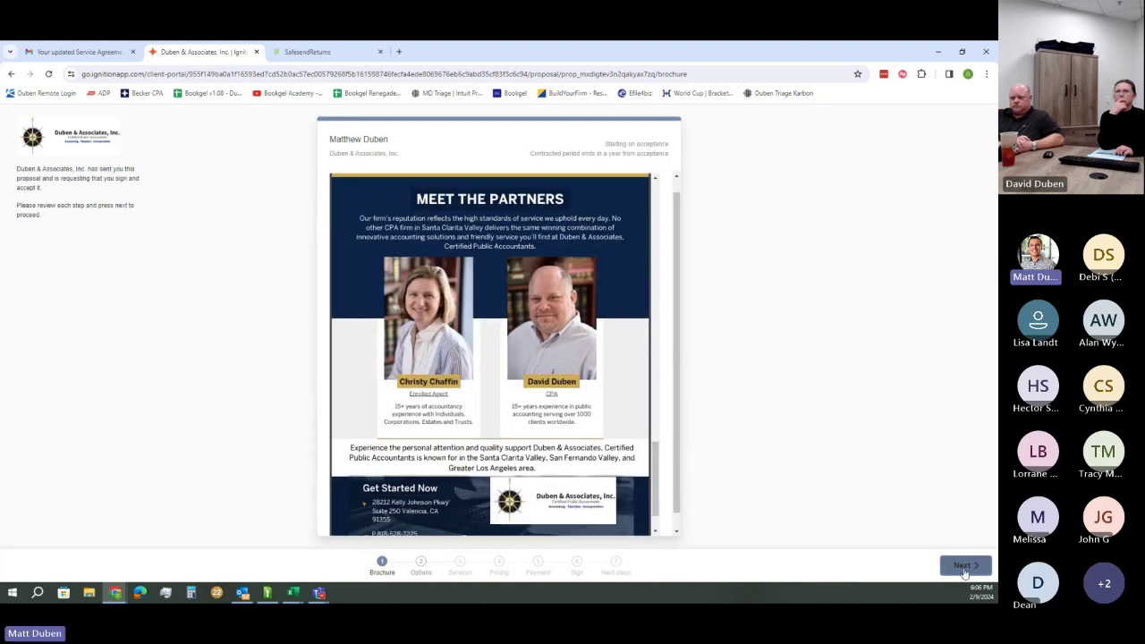
click(962, 567)
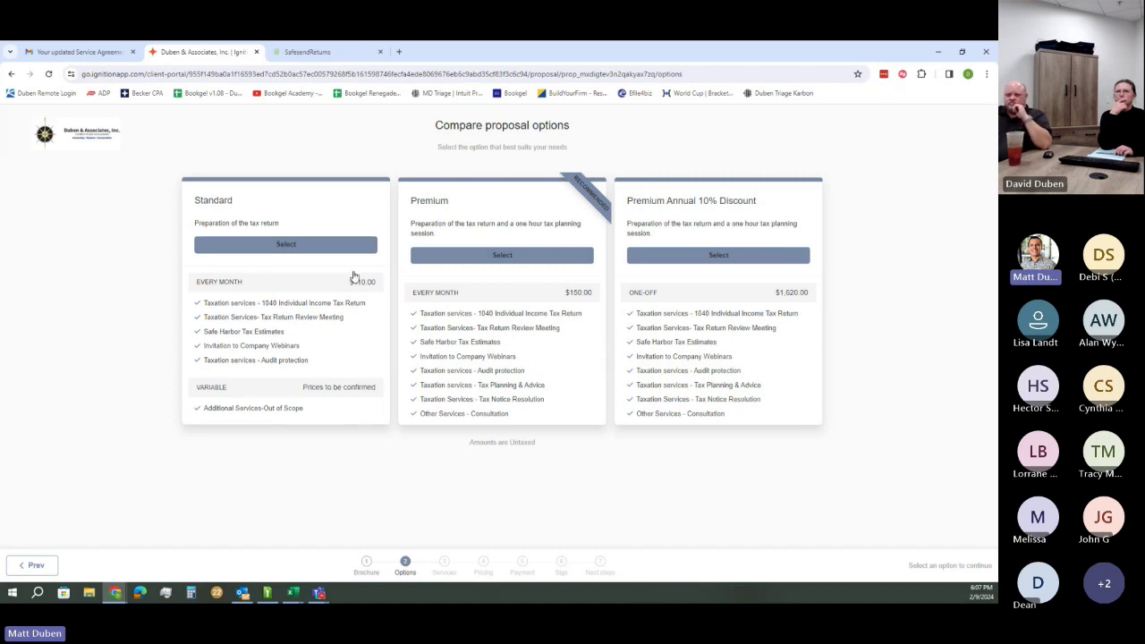
Select the Standard plan ($110.00 monthly) and continue through services and pricing to payment details
click(304, 238)
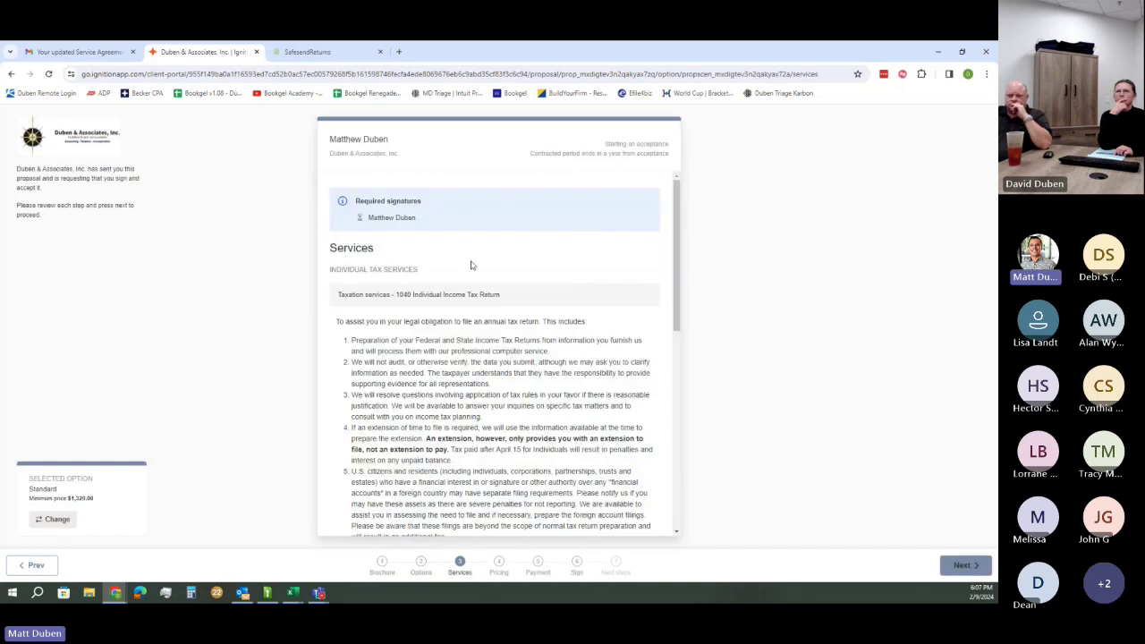
drag(682, 193, 691, 410)
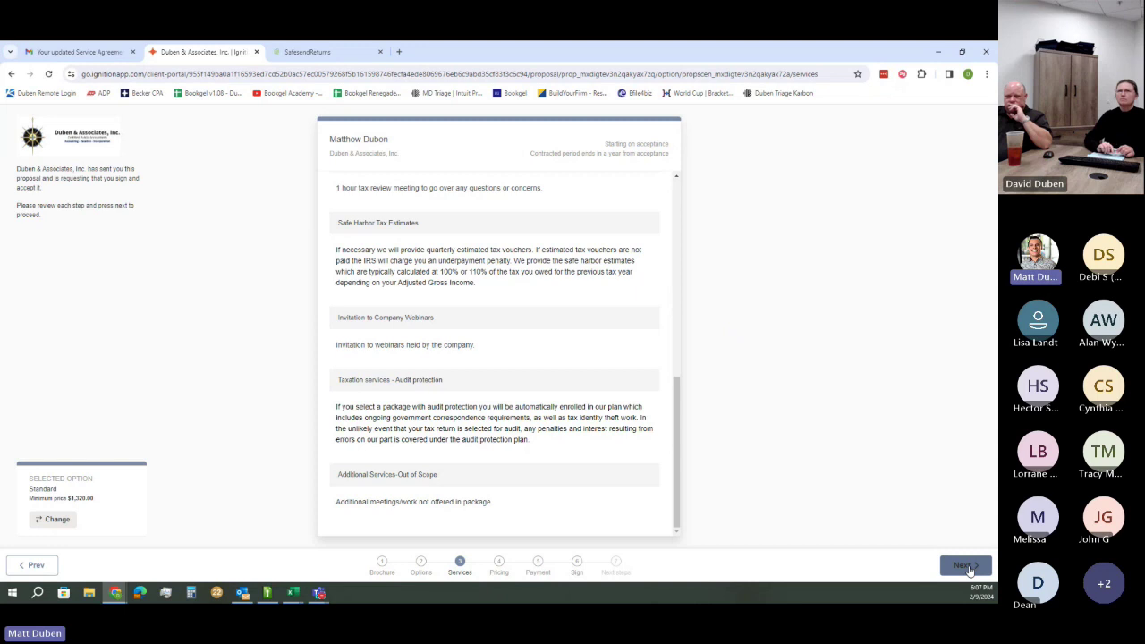
click(970, 569)
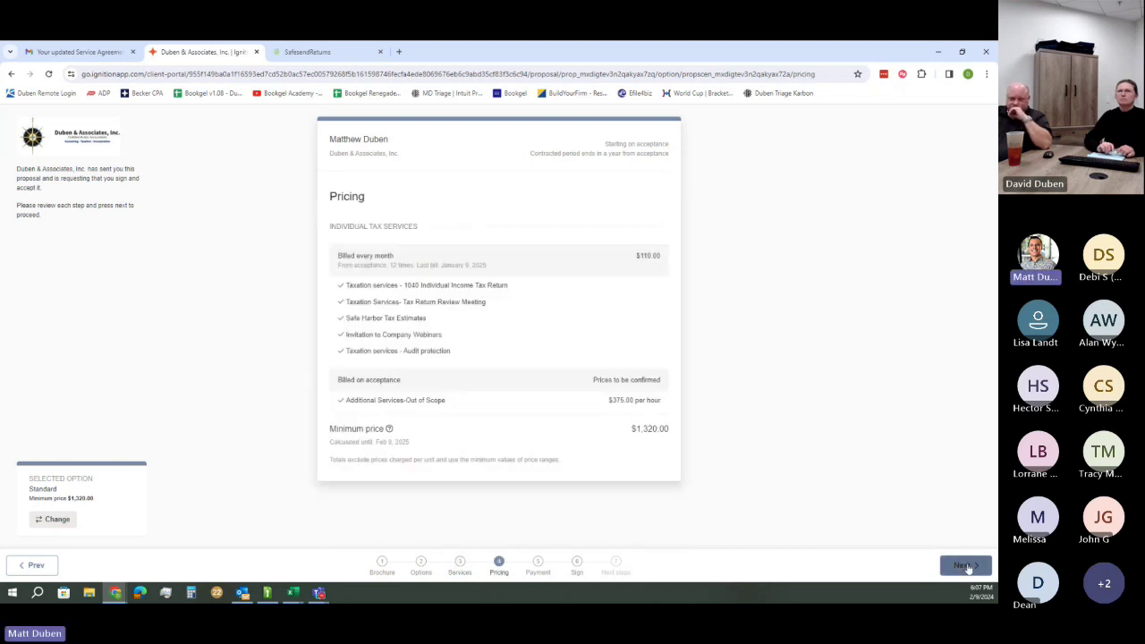
click(965, 567)
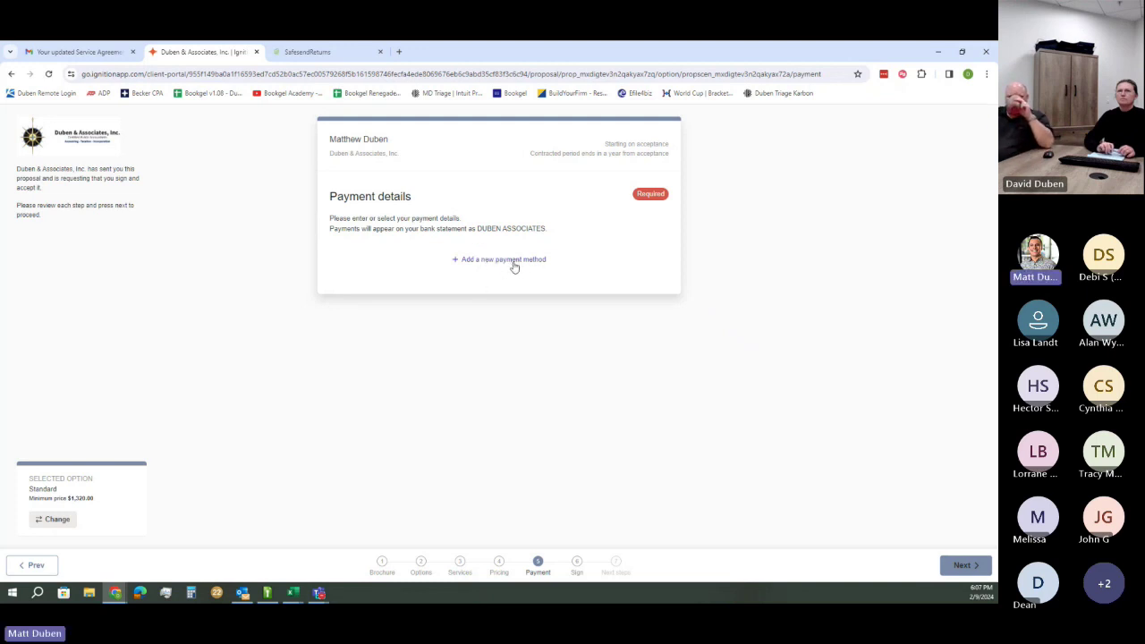
Accept the engagement terms, sign with the client's full name, correcting its capitalization, and submit
click(962, 566)
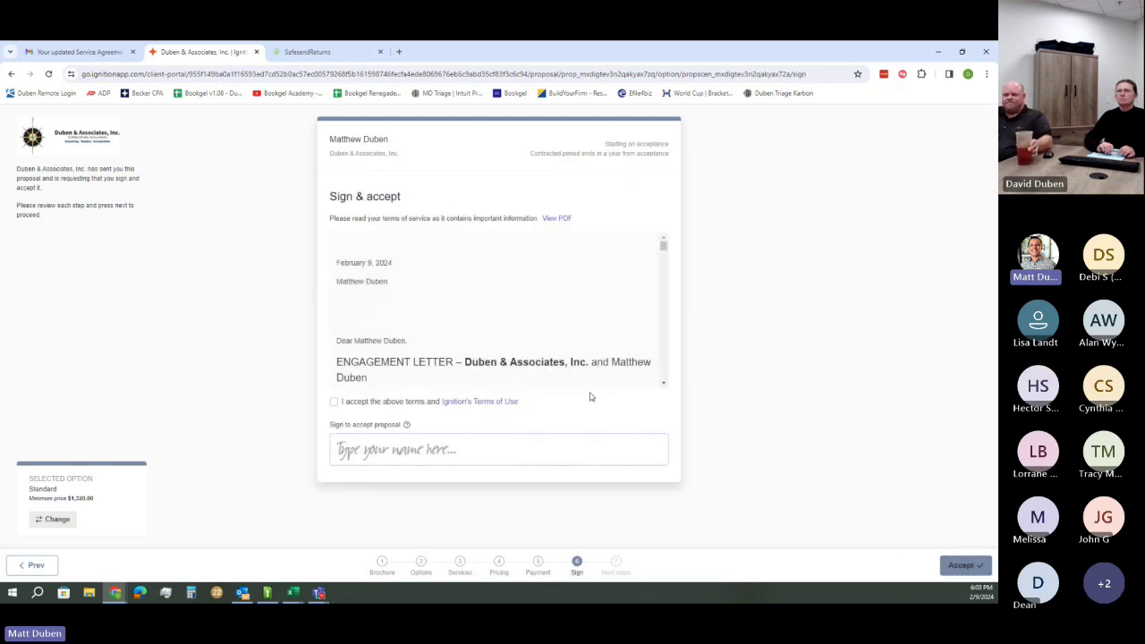
click(334, 402)
click(344, 449)
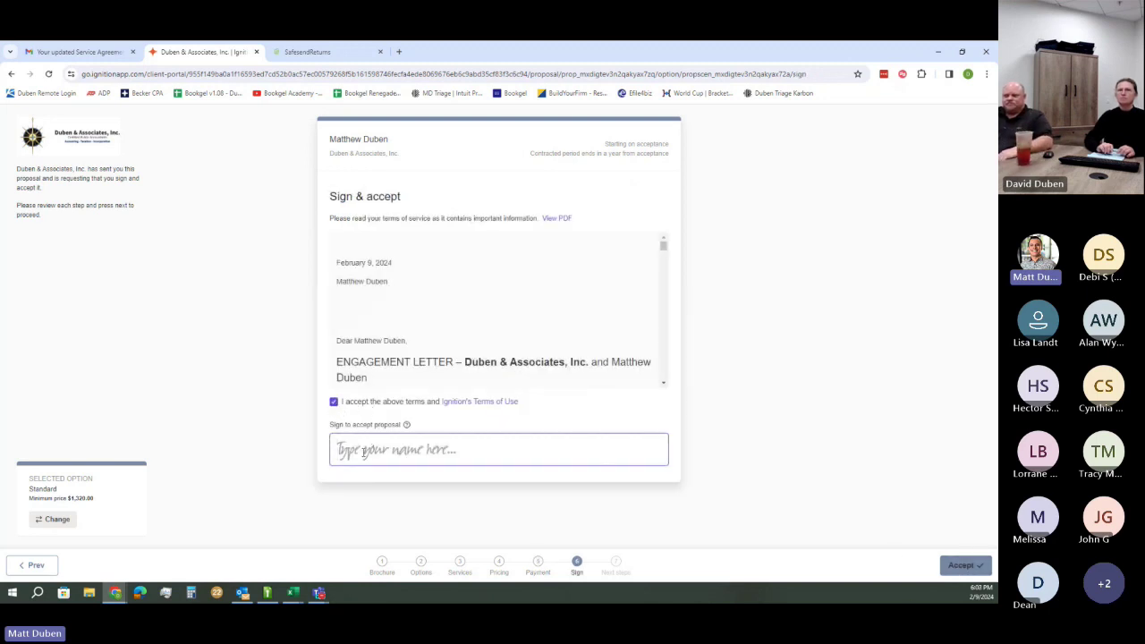
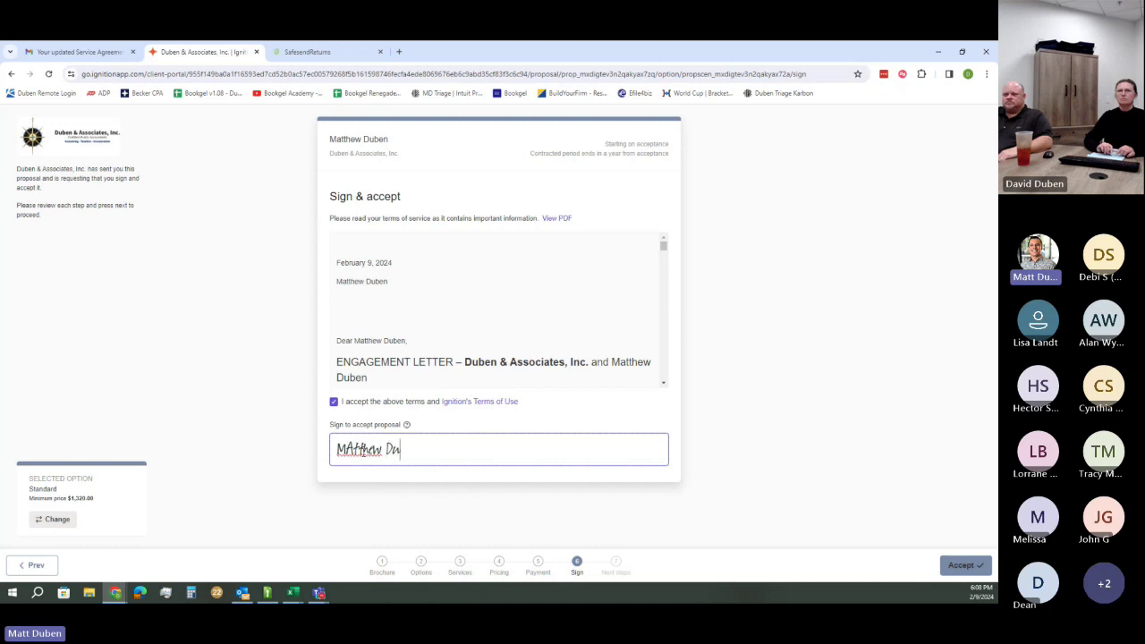
click(355, 449)
key(BackSpace)
text(a)
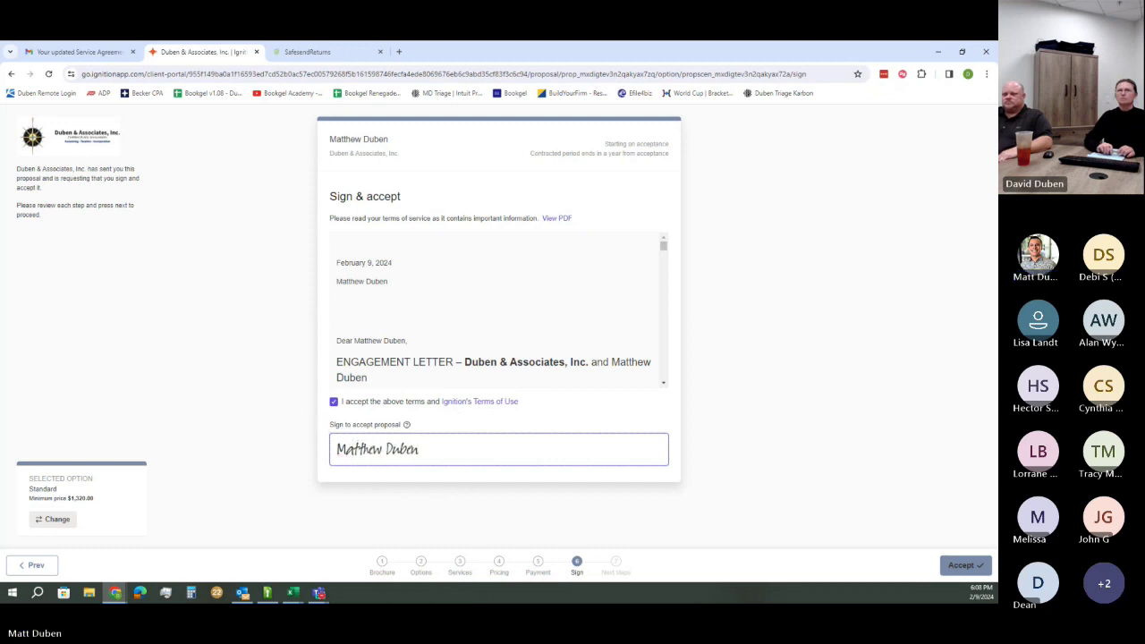
click(950, 563)
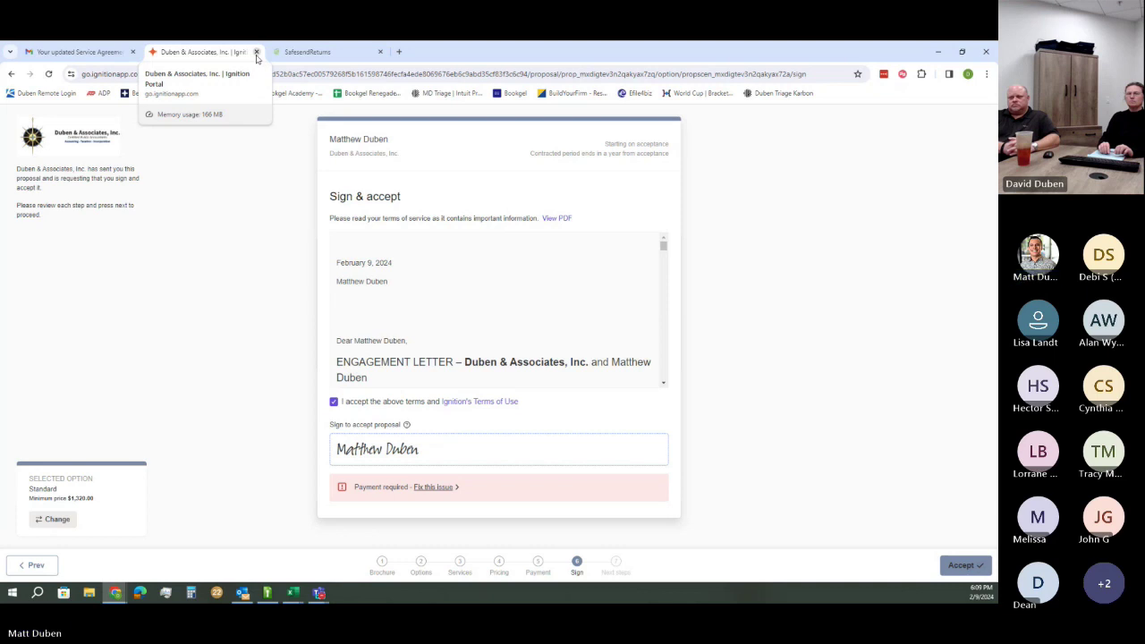
click(396, 51)
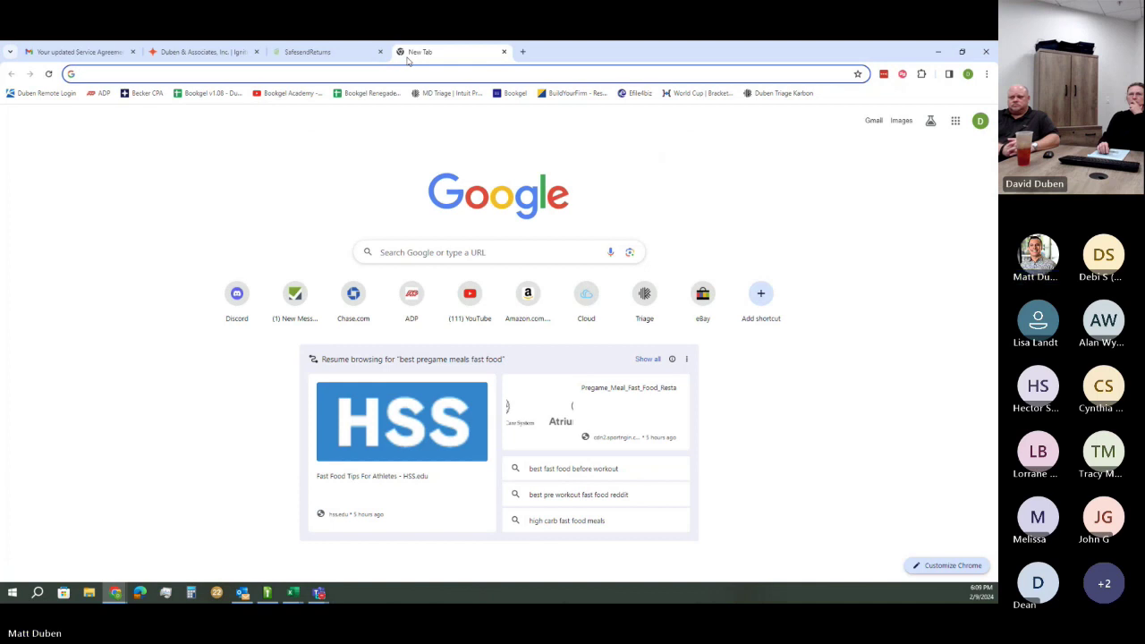
text(www.dubencpa.com)
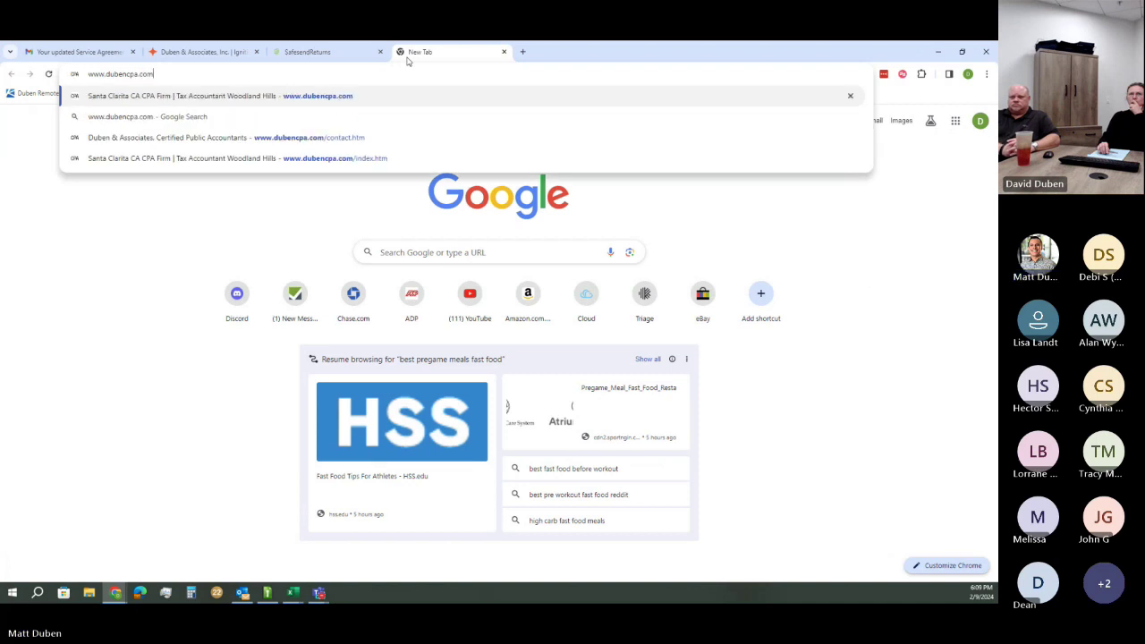
key(Return)
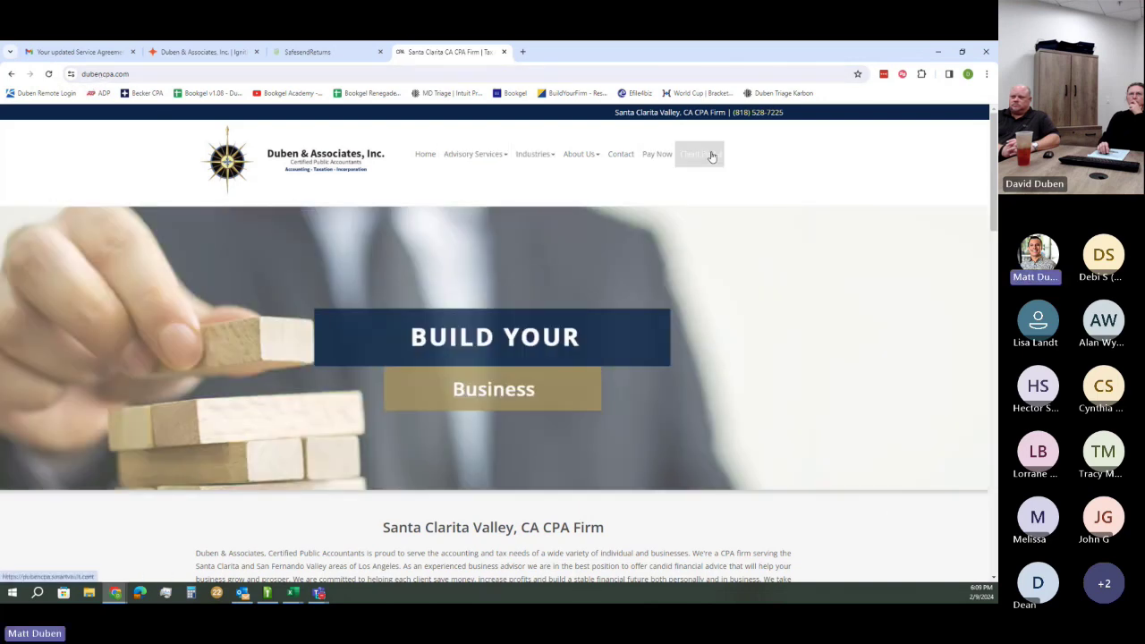
Follow the website's Client Portal link and sign in to SmartVault with the autofilled credentials
click(689, 163)
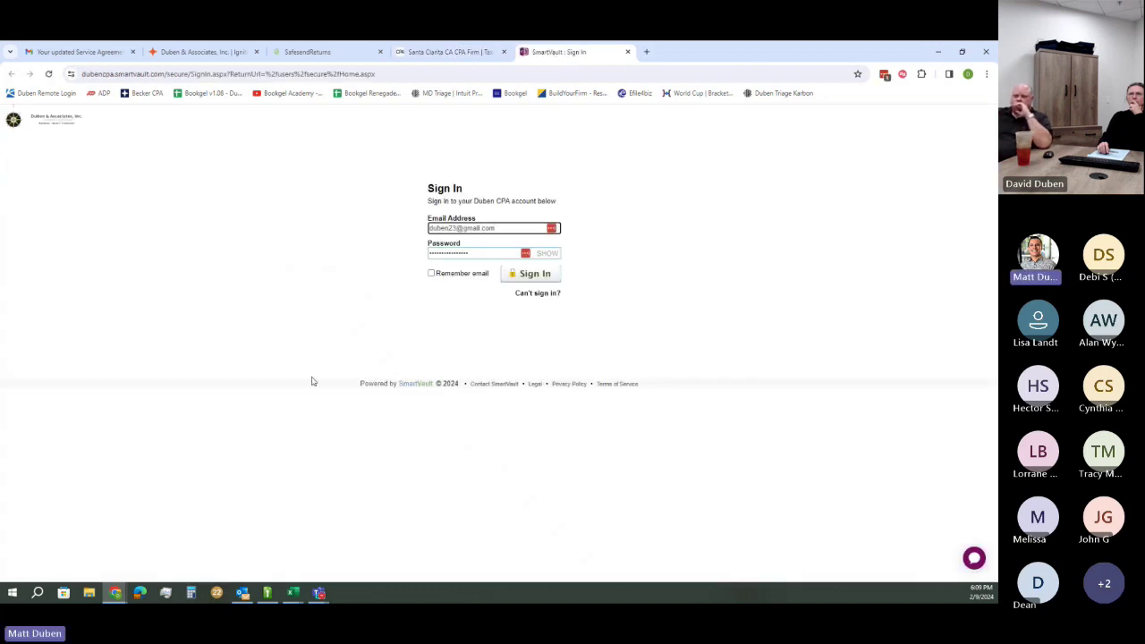
drag(362, 374, 434, 399)
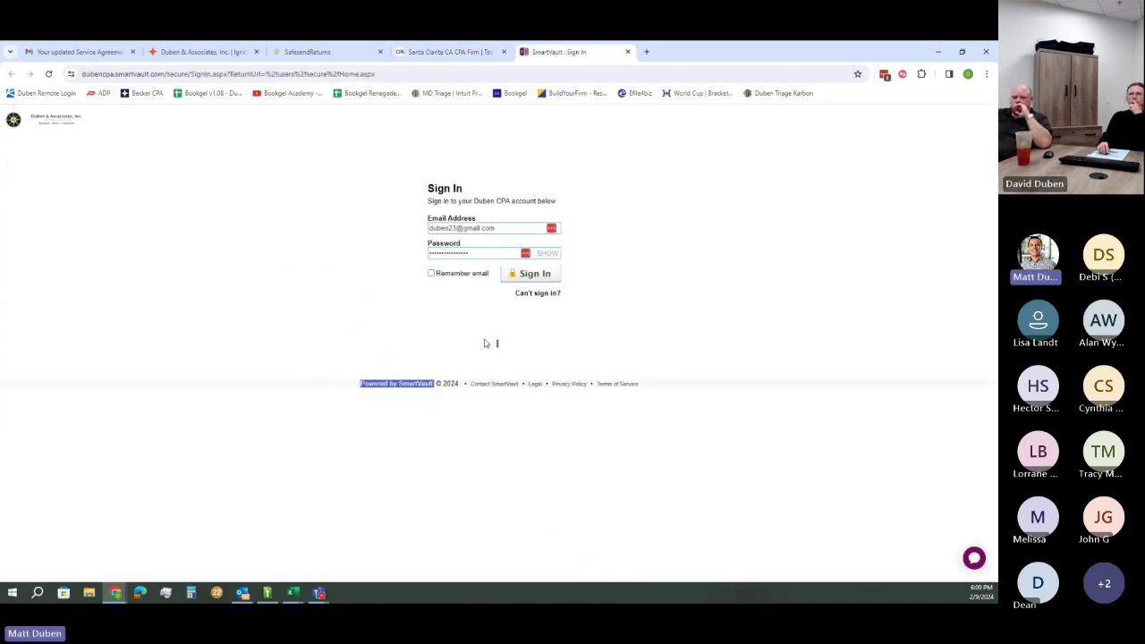
click(605, 347)
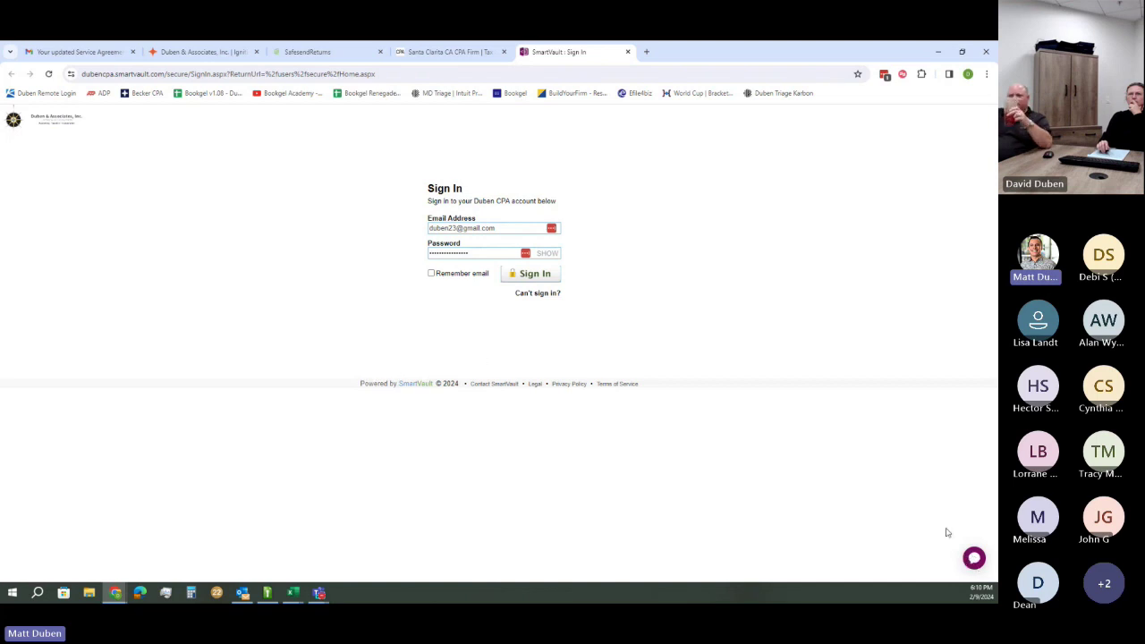
click(974, 559)
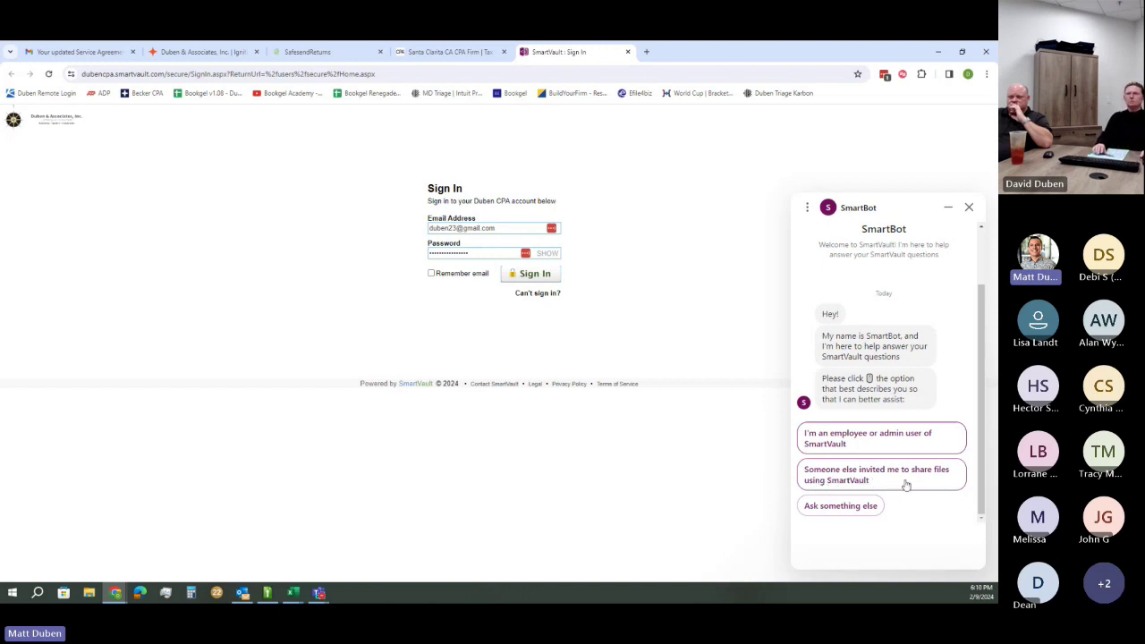
click(534, 273)
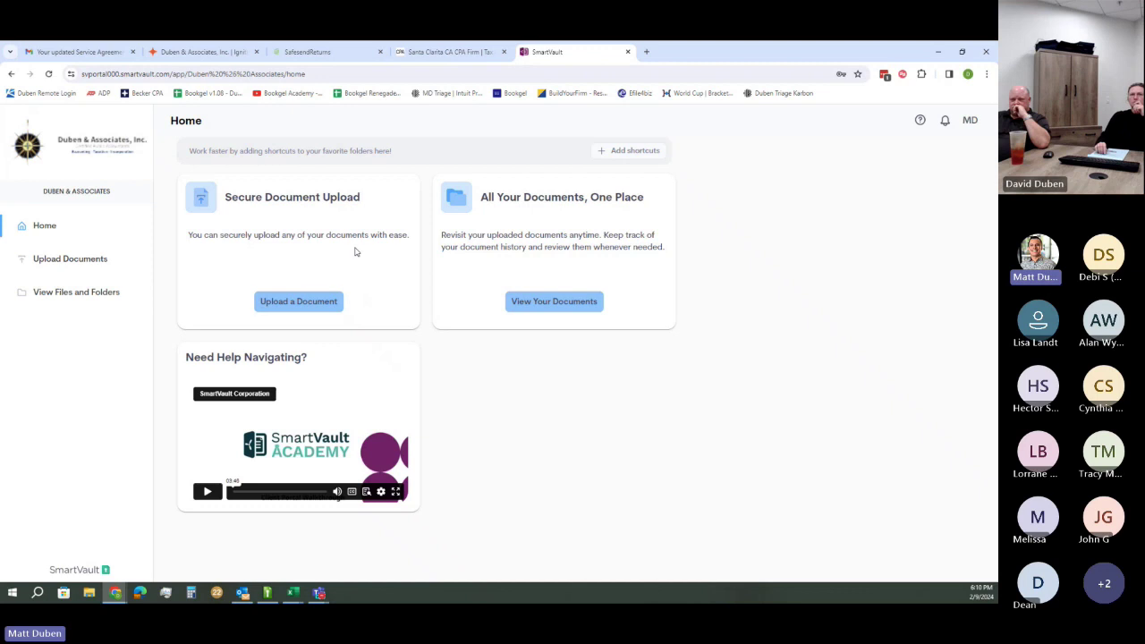
Browse from the top-level folders into the client's TY23 > Client Source Documents folder
click(75, 295)
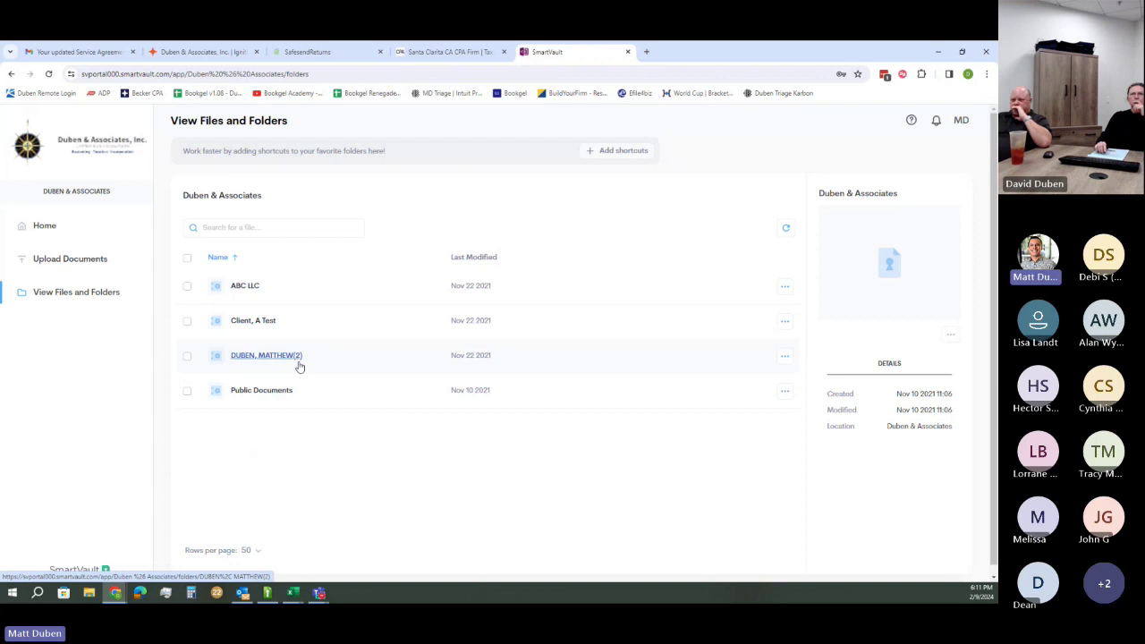
click(262, 357)
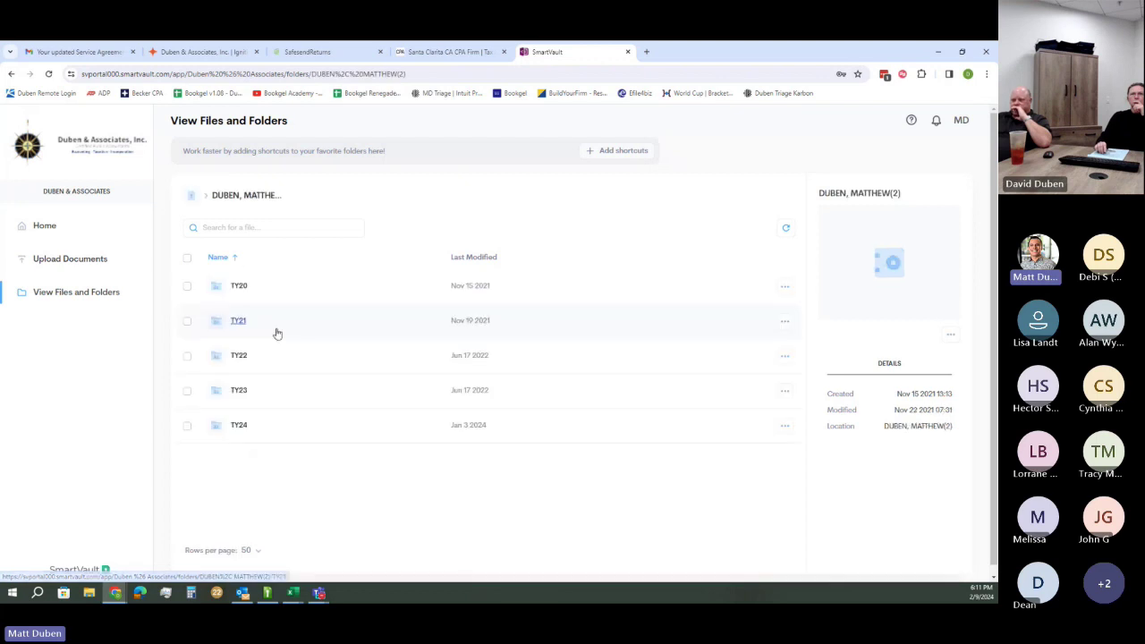
click(192, 197)
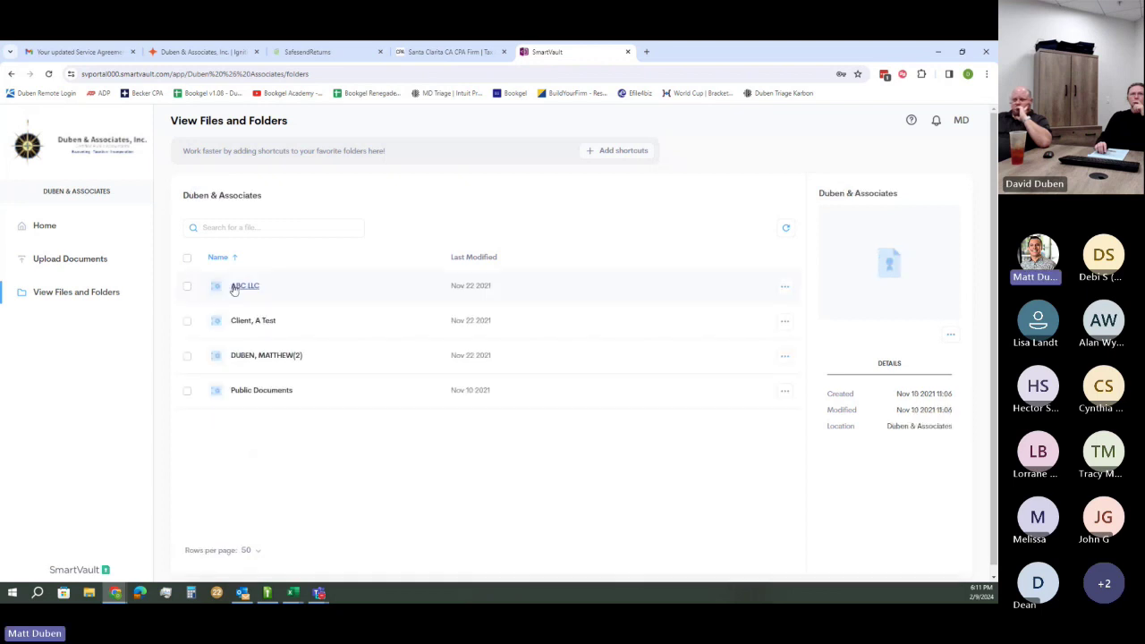
click(257, 288)
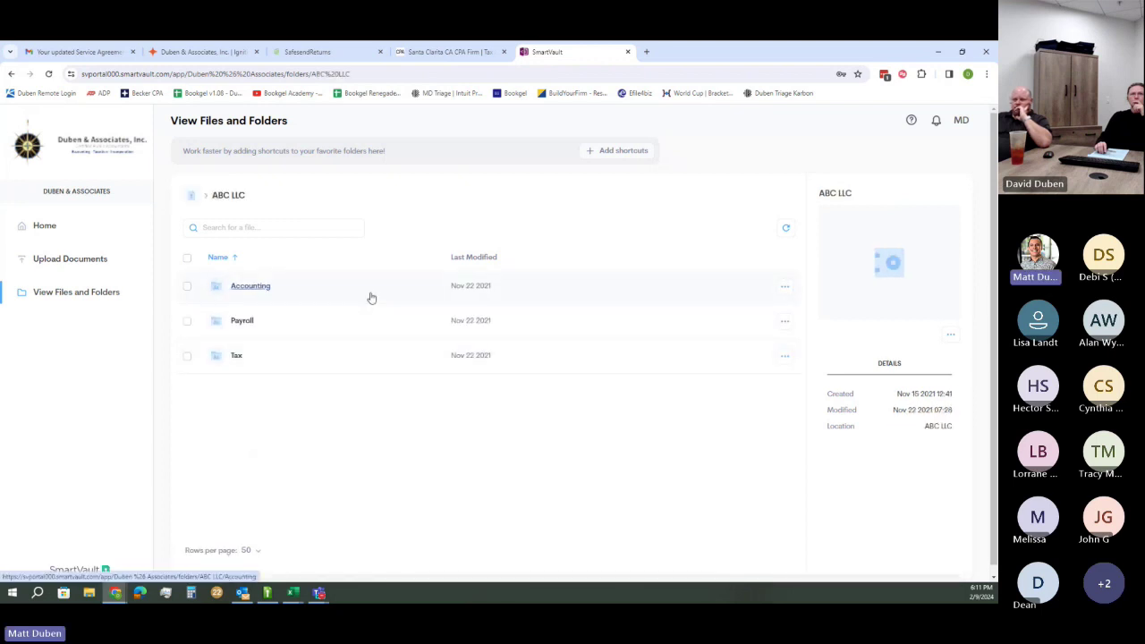
click(191, 195)
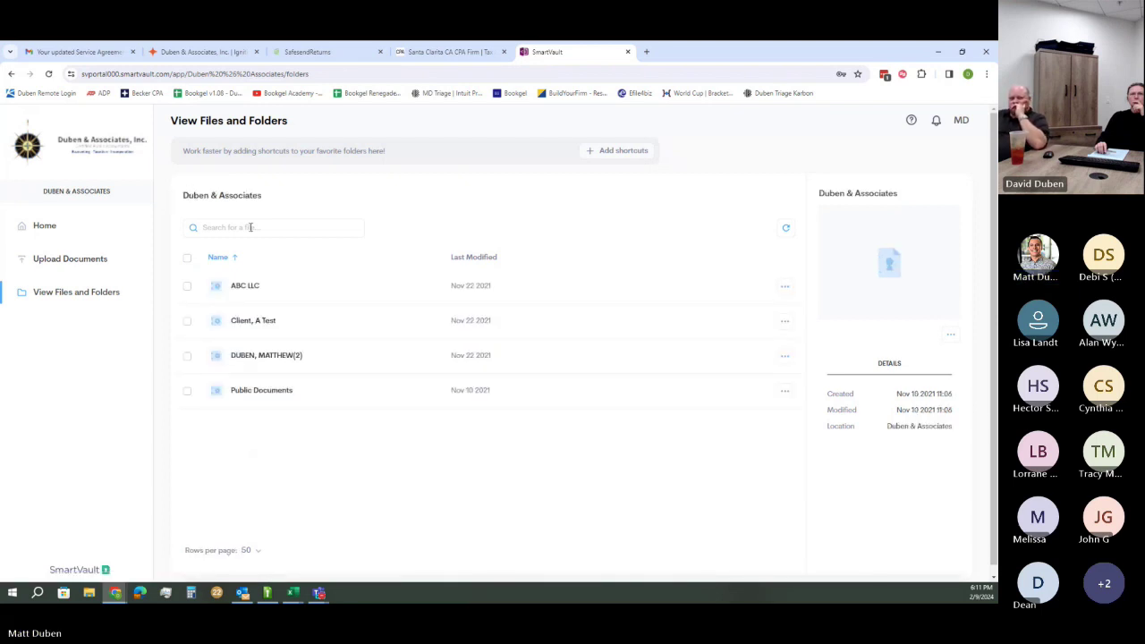
click(269, 356)
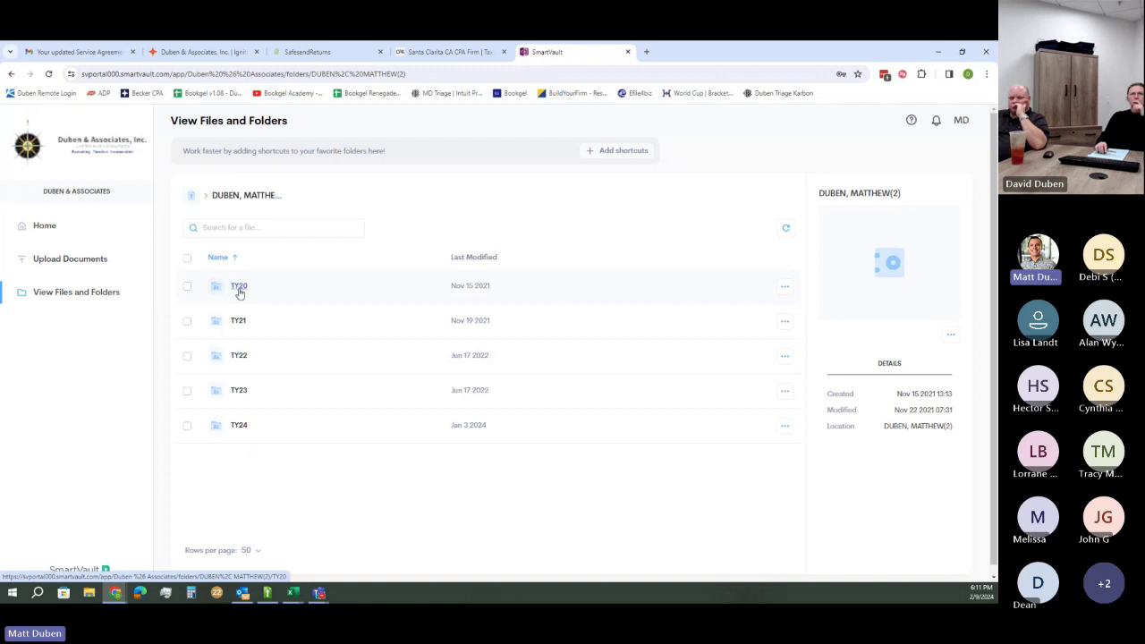
click(239, 394)
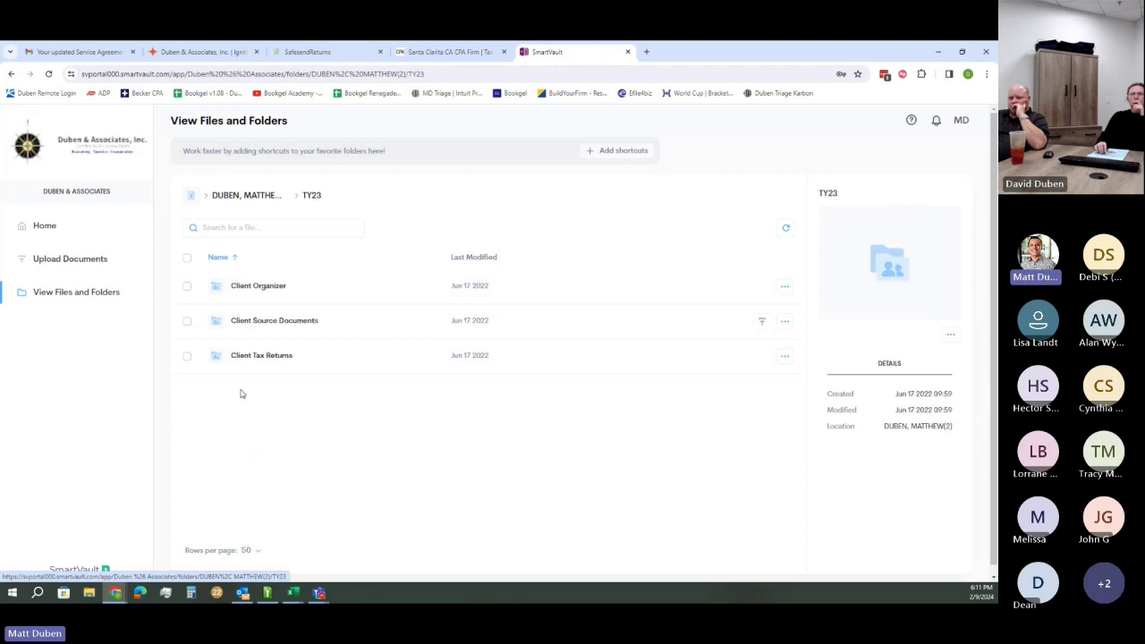
click(243, 323)
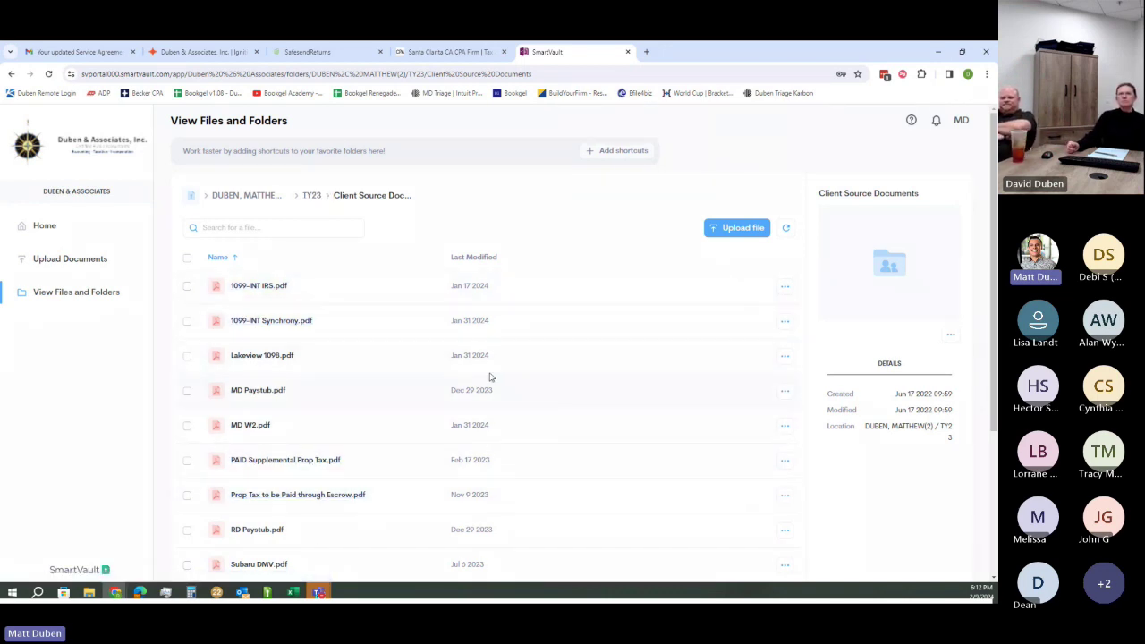
click(735, 229)
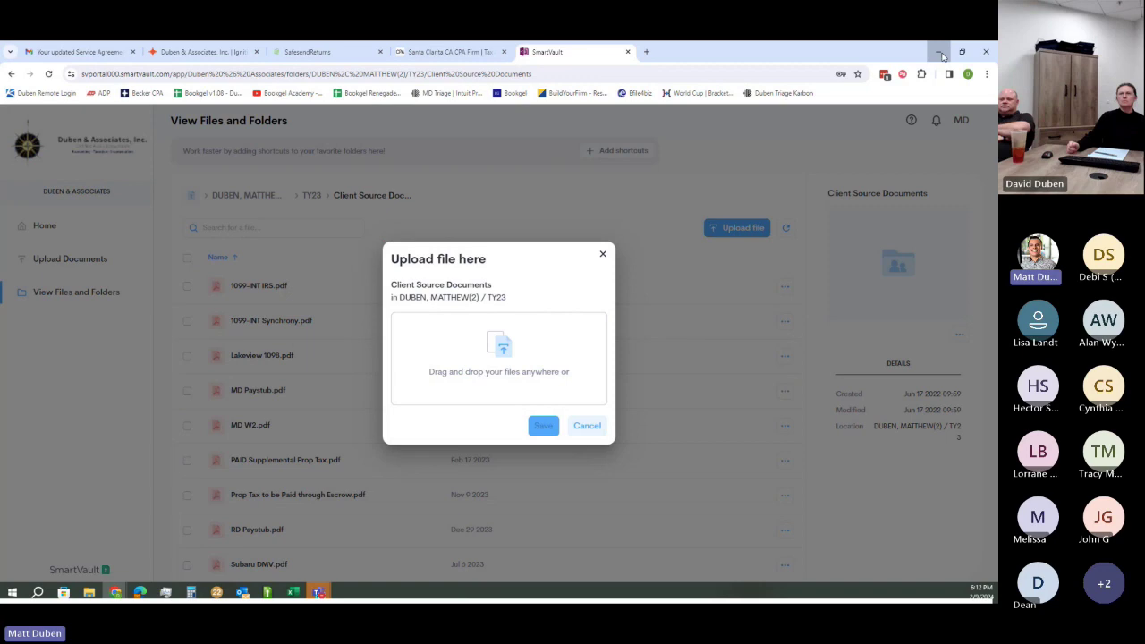
click(941, 55)
drag(257, 328, 265, 383)
mouse_move(117, 595)
click(102, 567)
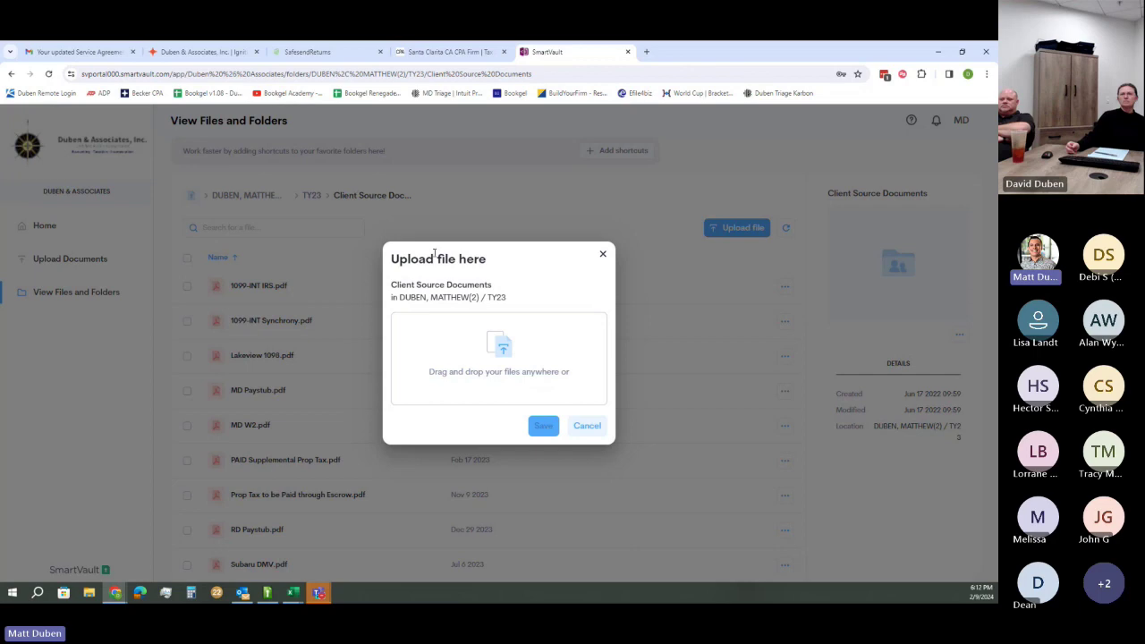
click(575, 425)
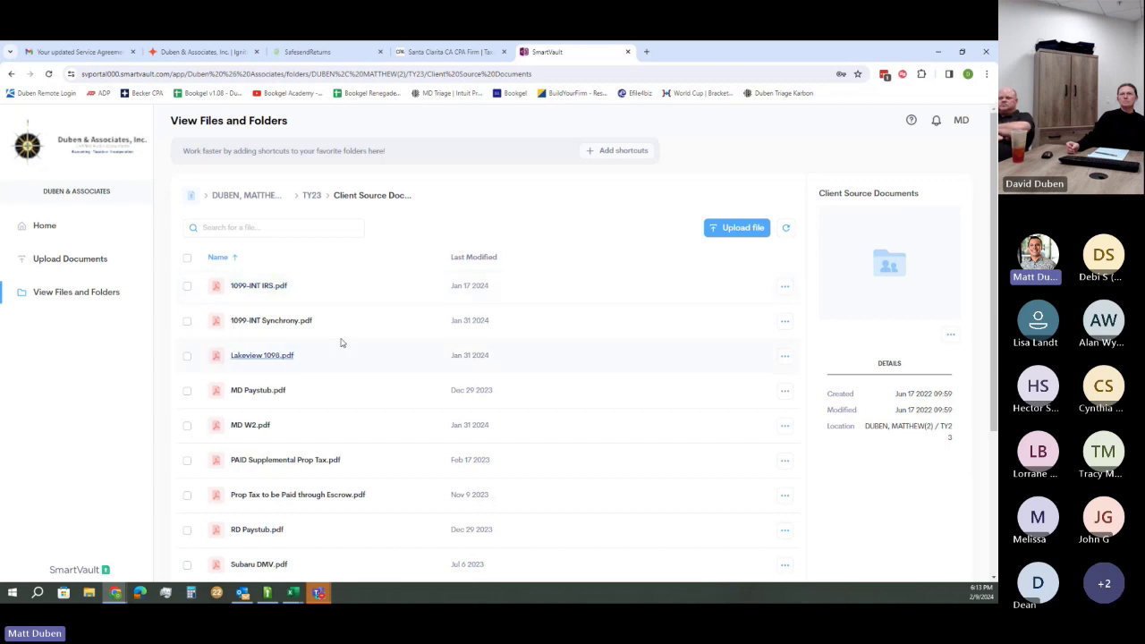
Go from the top-level folders to the client's TY23 Client Tax Returns folder, finding it empty
click(57, 299)
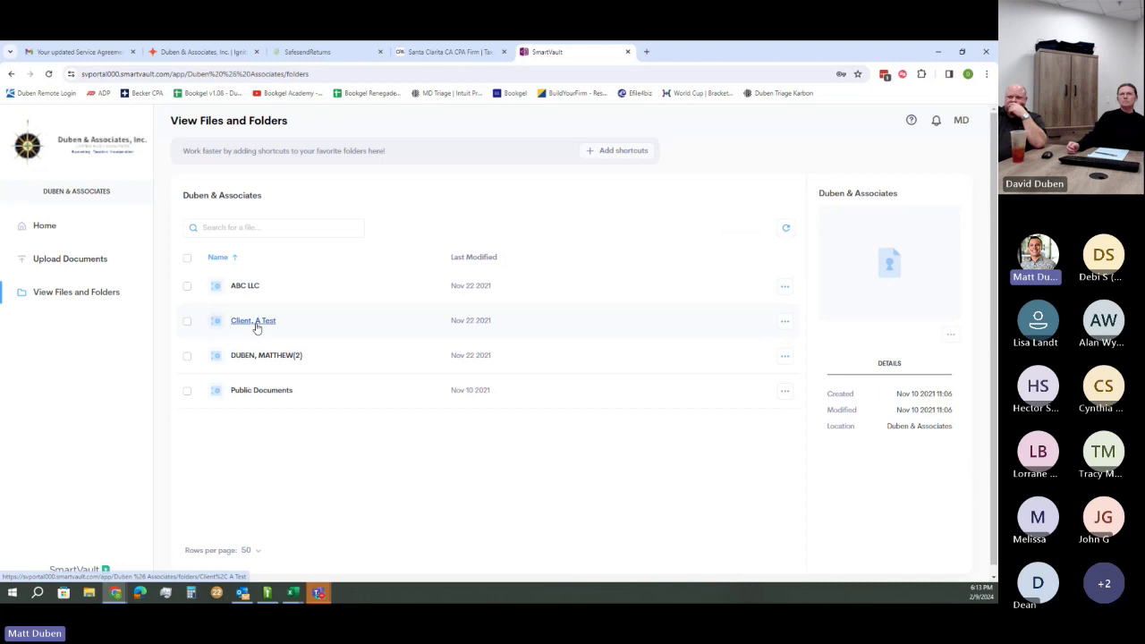
click(273, 358)
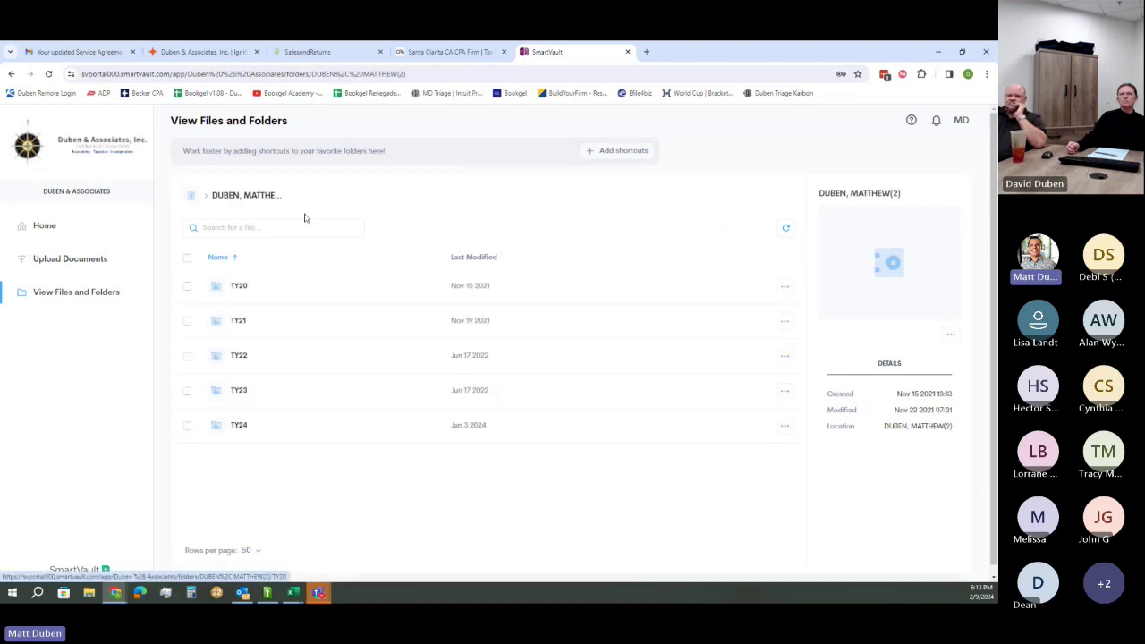
click(247, 395)
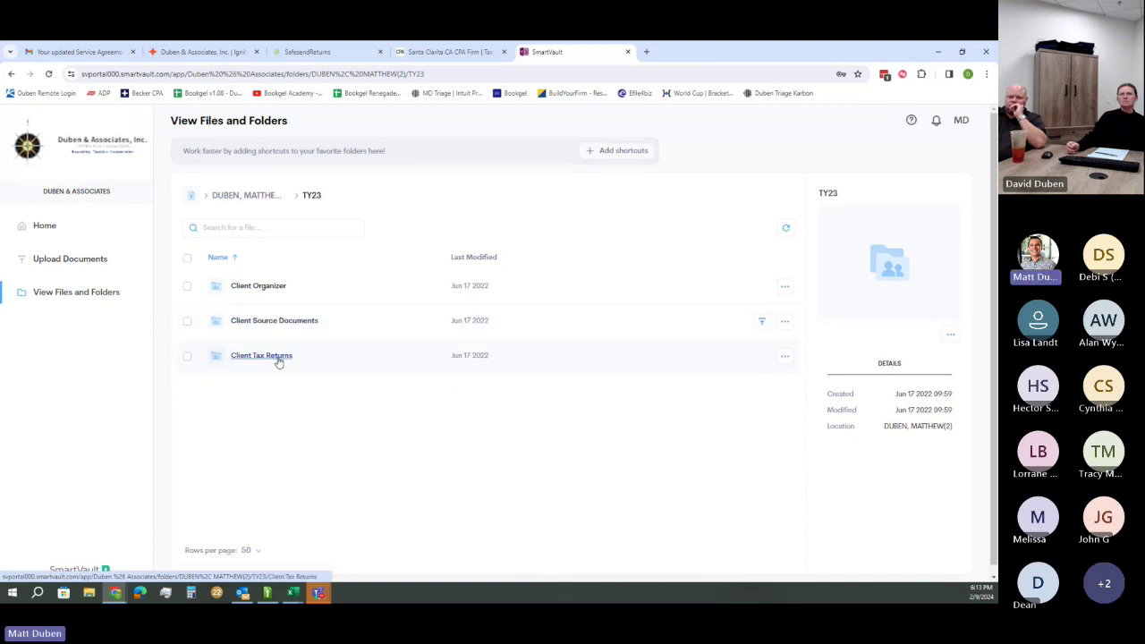
click(278, 358)
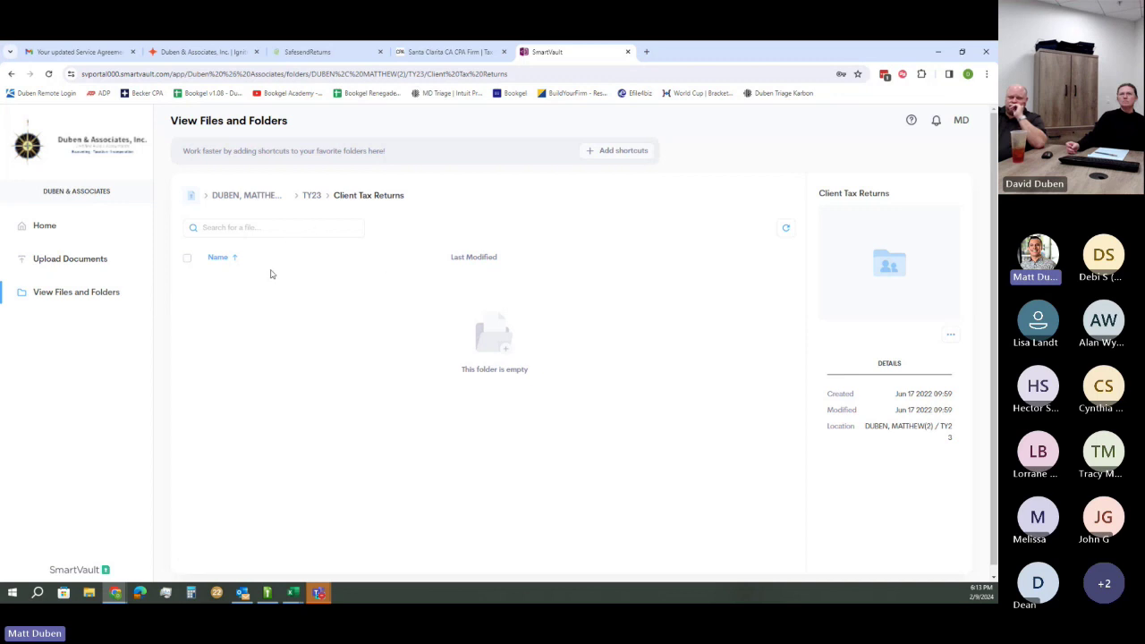
Check the Client Organizer folder's single organizer PDF, then return to the TY23 folder
click(310, 195)
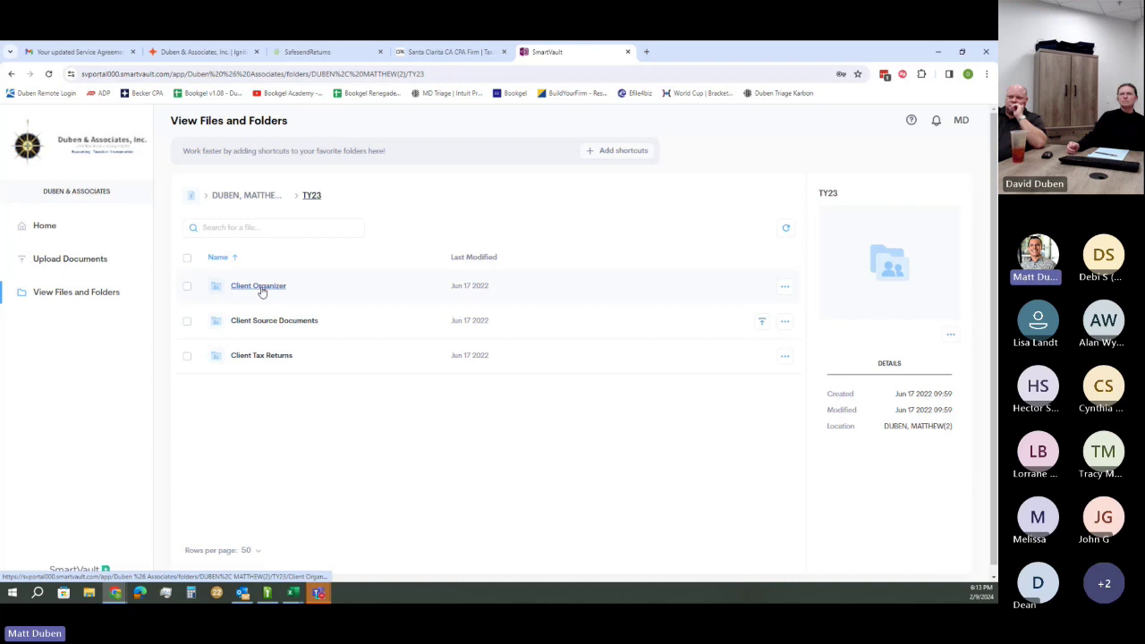
click(259, 288)
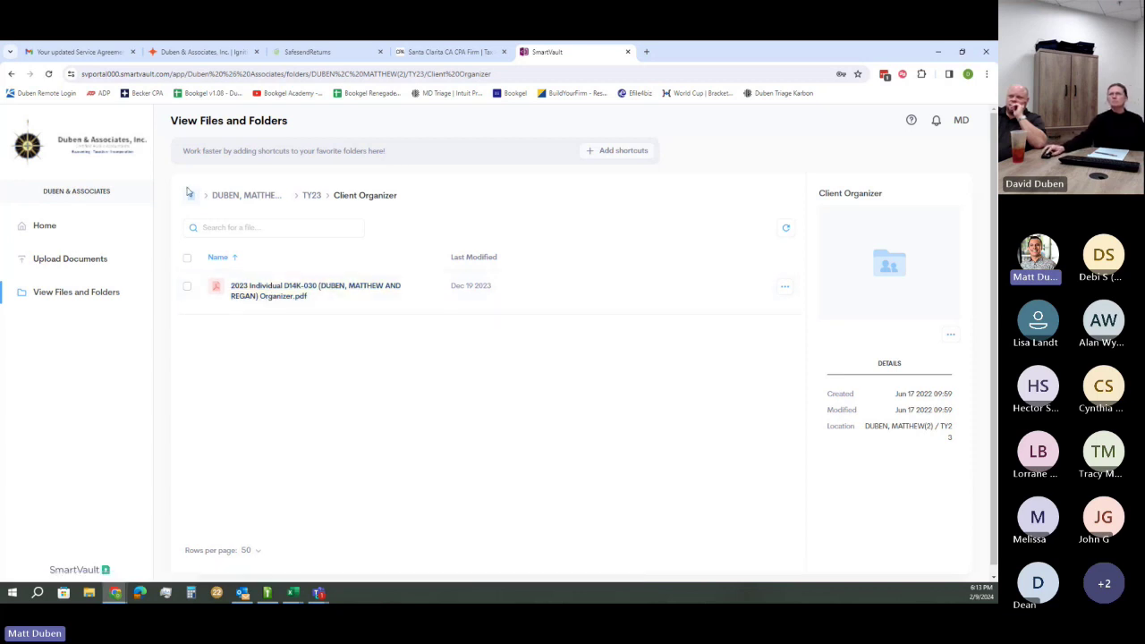
click(250, 204)
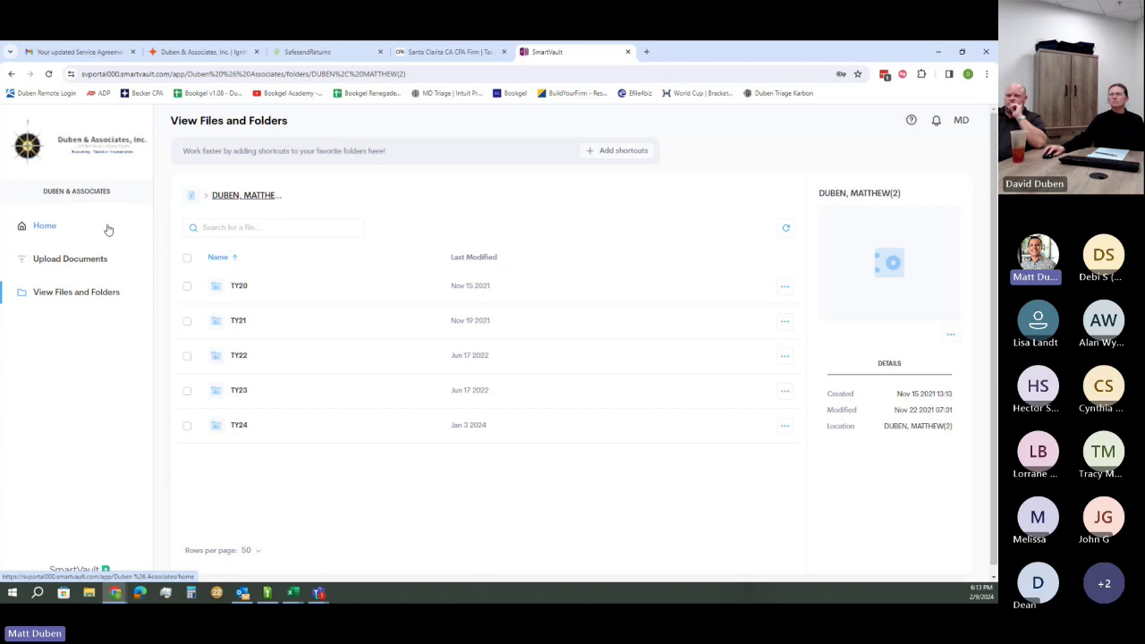
click(239, 392)
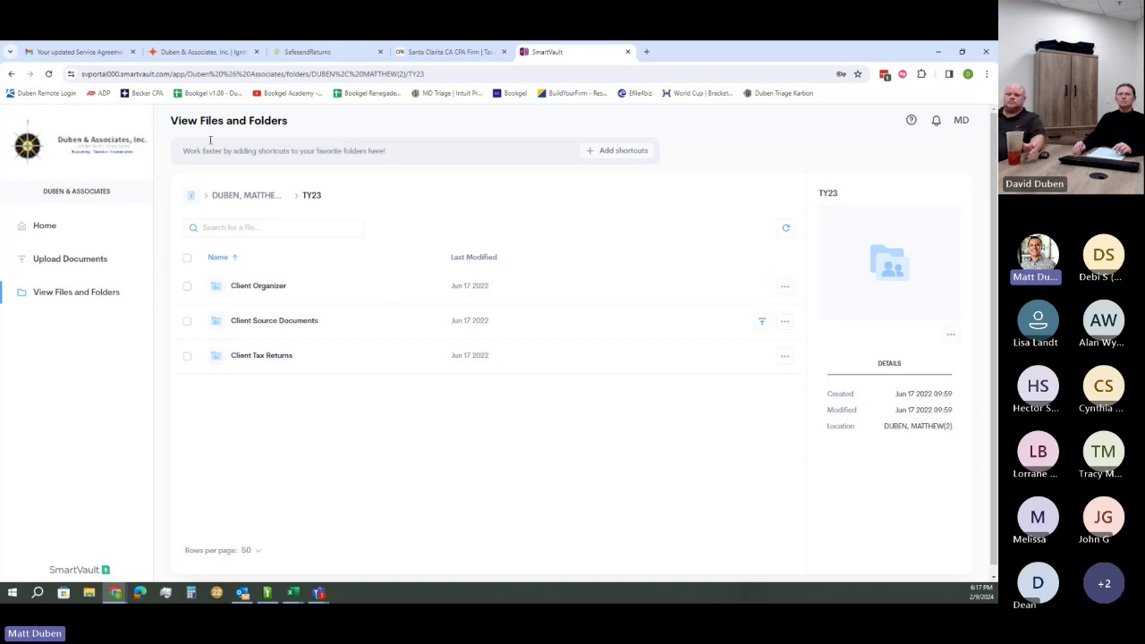
Switch back to the Gmail tab showing the service agreement email
click(76, 52)
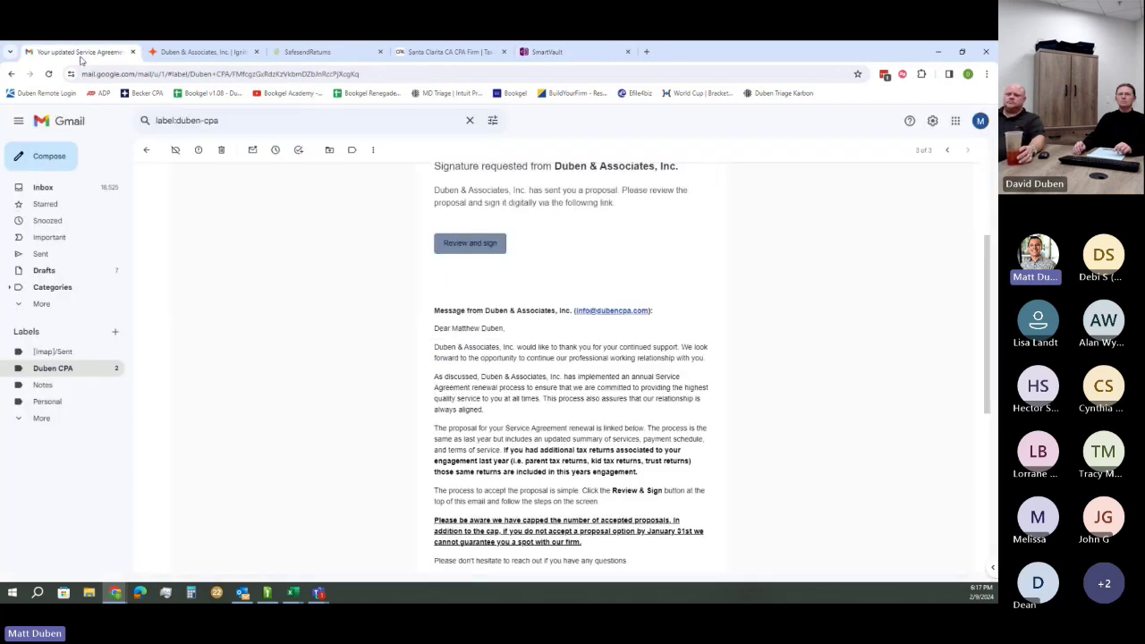
Open the tax return checklist email and launch its 2023 Form 1040 checklist in Karbon
click(147, 151)
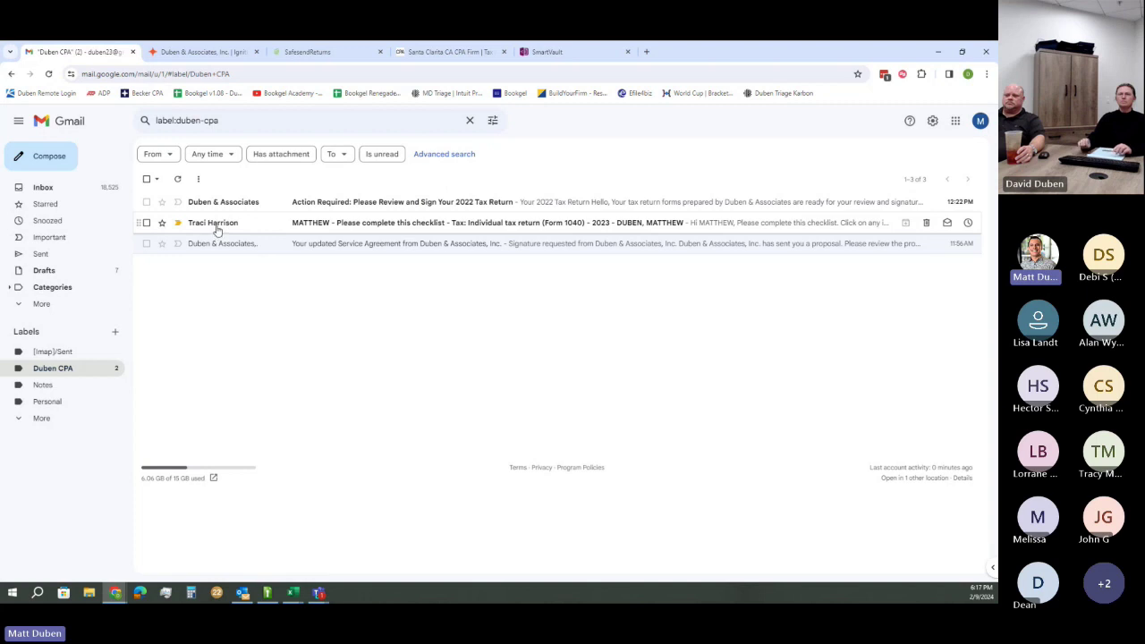
click(217, 227)
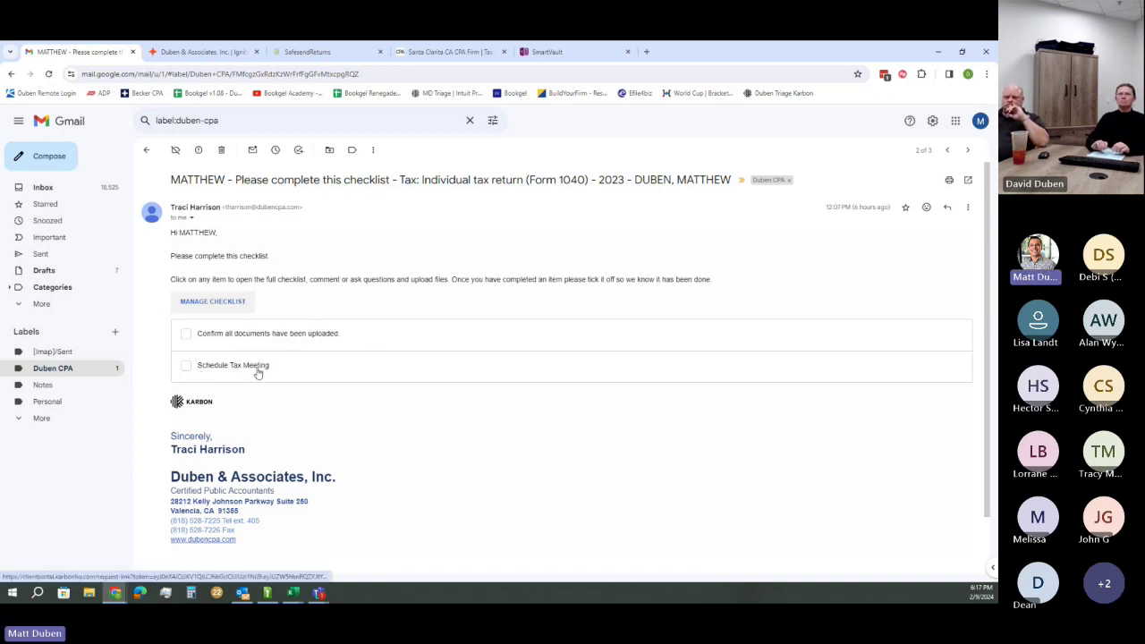
click(216, 304)
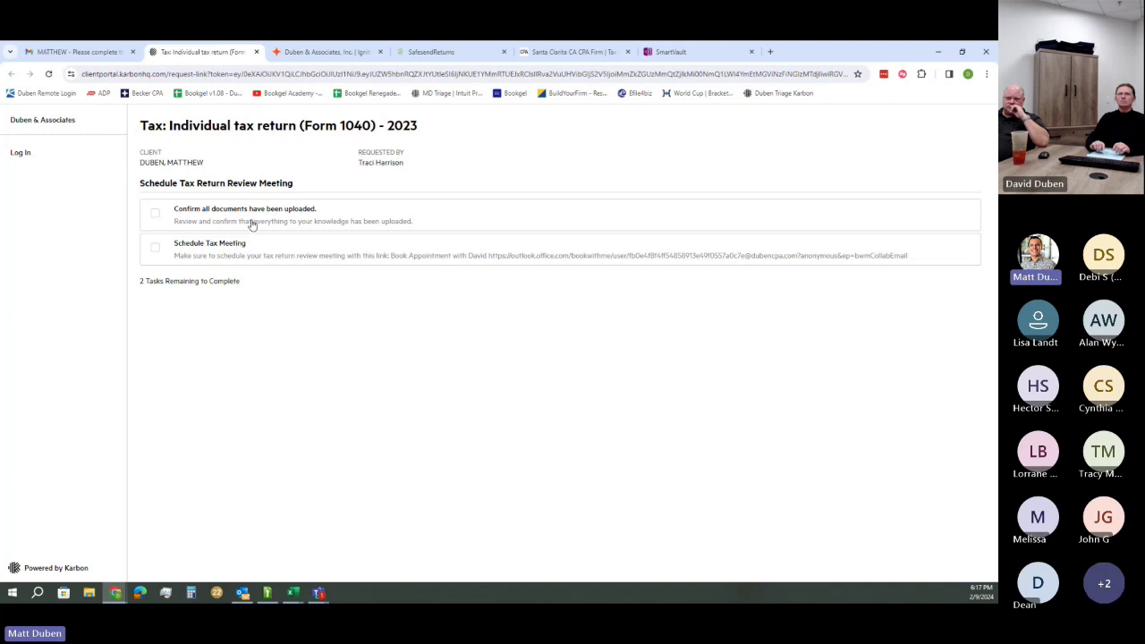
Expand the 'Confirm all documents have been uploaded' task and open its comment box
click(253, 225)
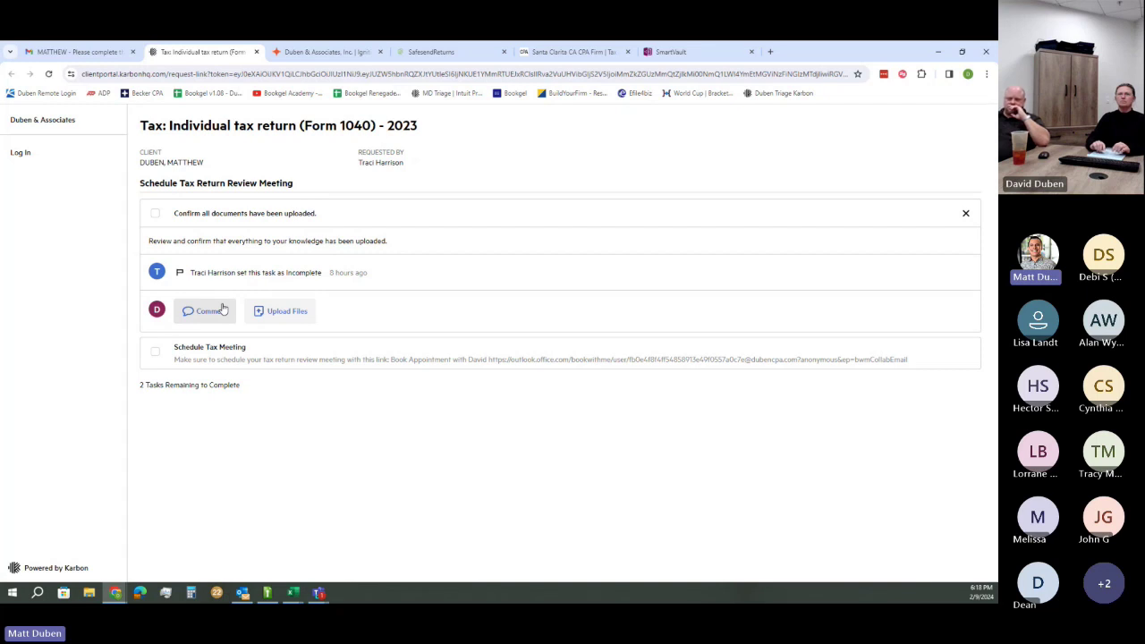
click(222, 308)
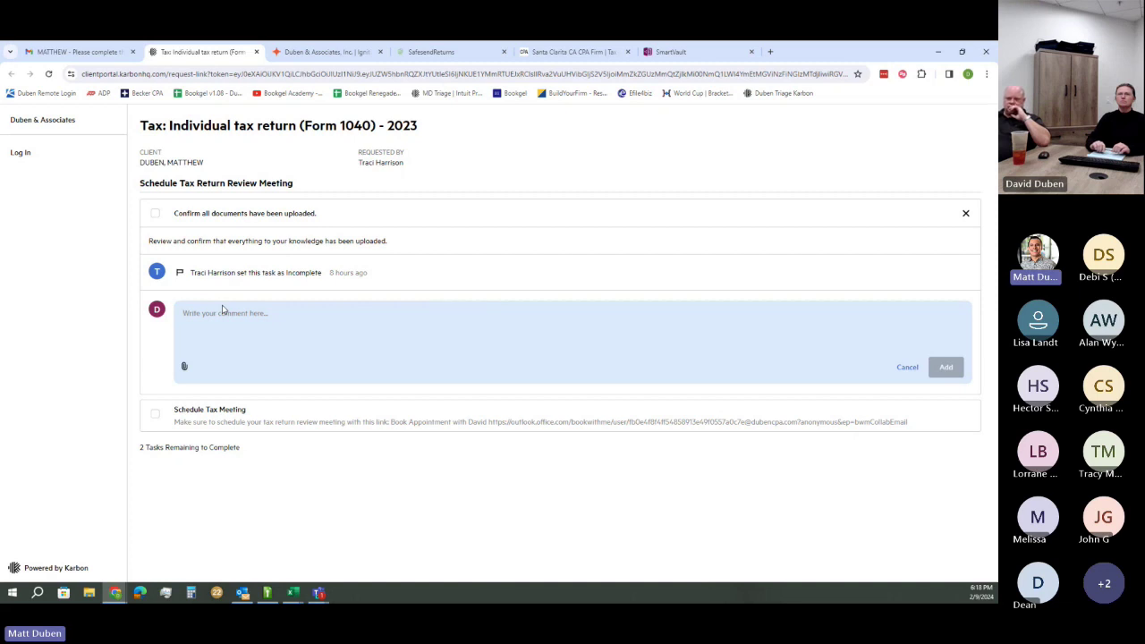
Post the comment 'hey sold my property past year I uploaded the 1099-S form, please review.'
text(hey)
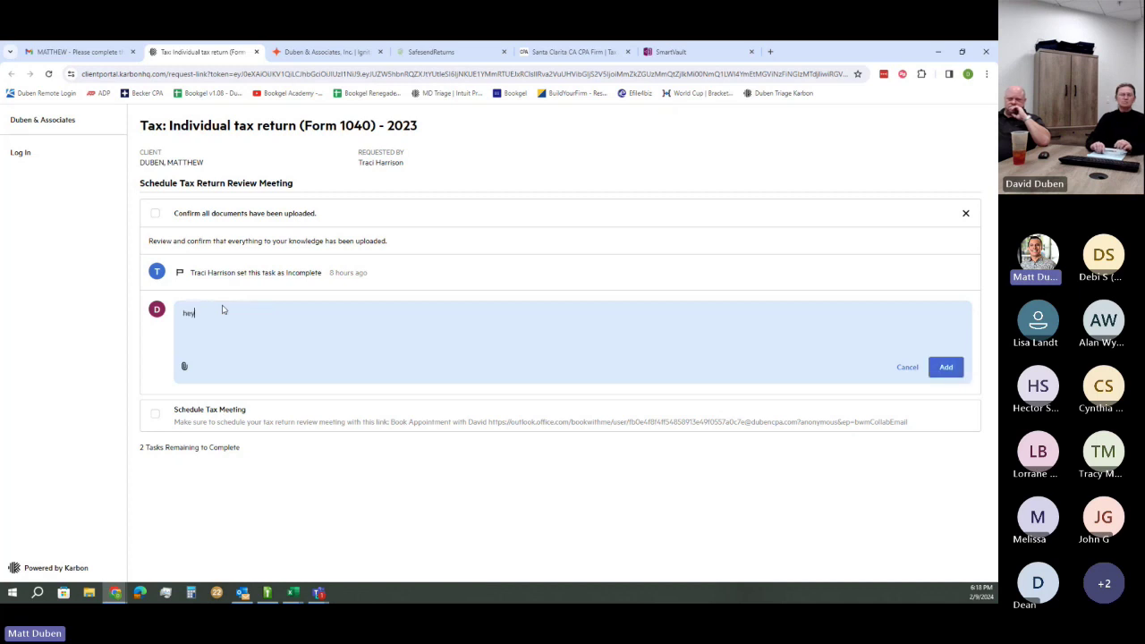
text( sold my property )
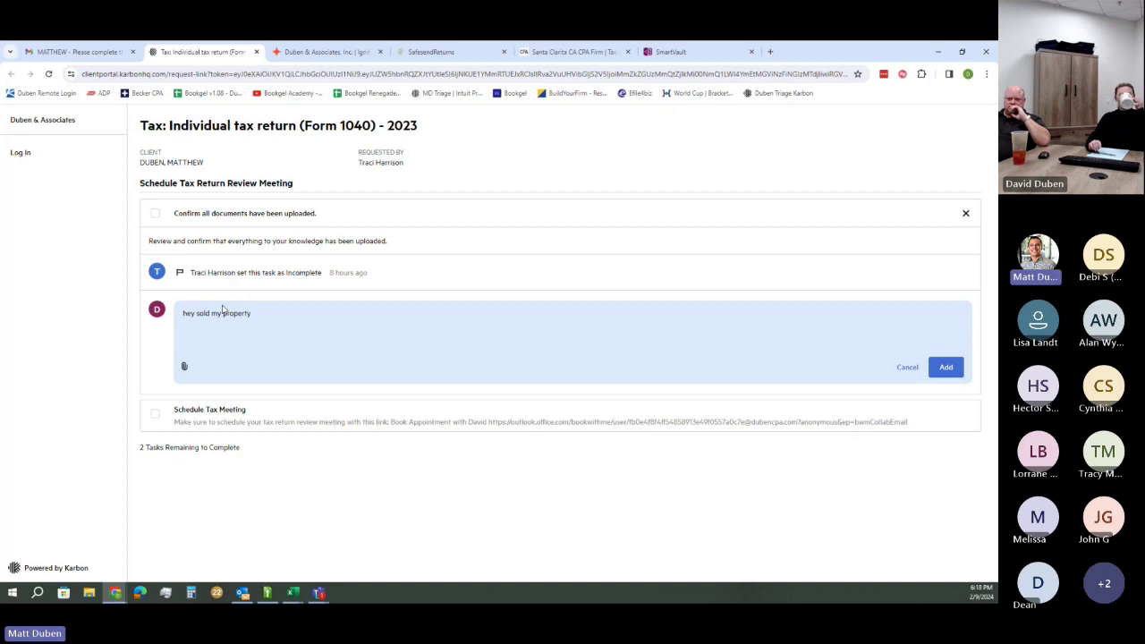
text(past year I uploaded the)
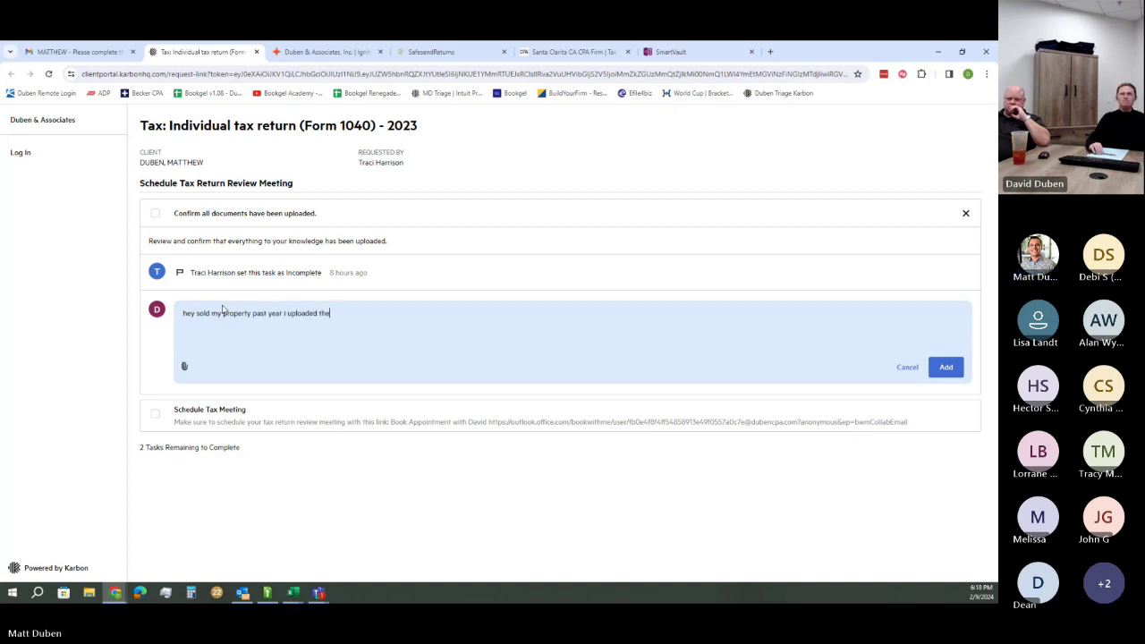
text( 1099-S )
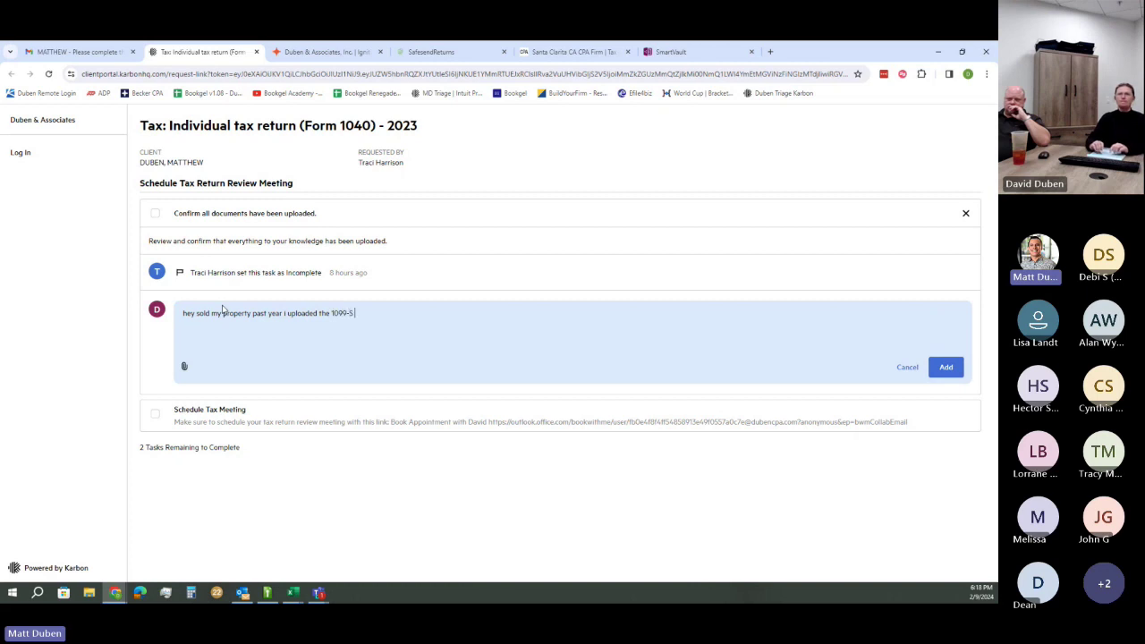
text(form, )
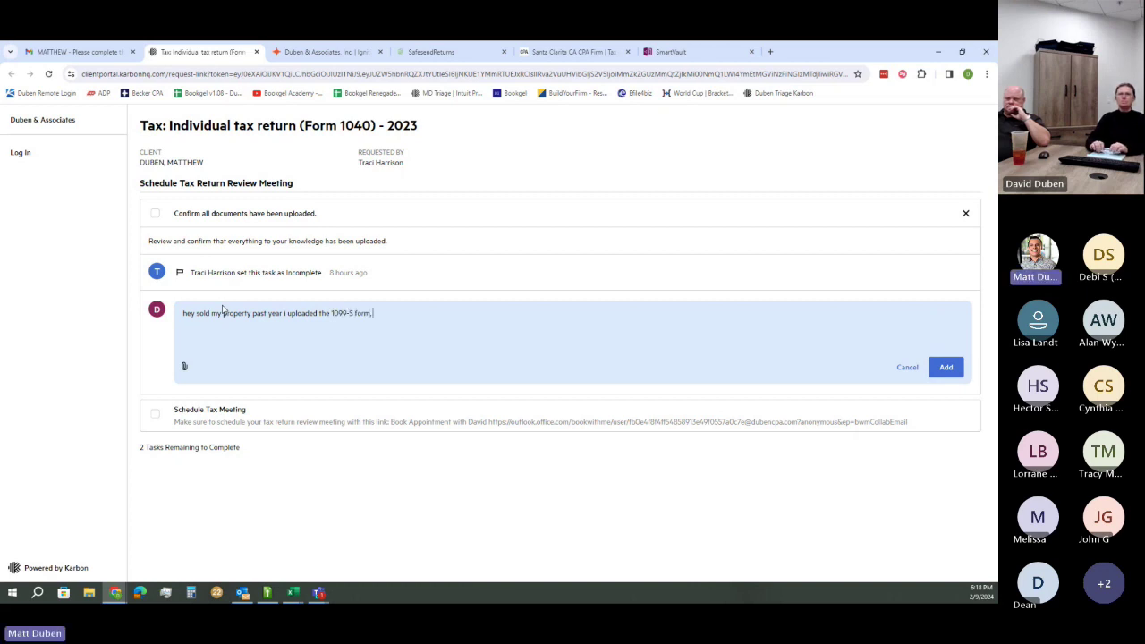
text(please review.)
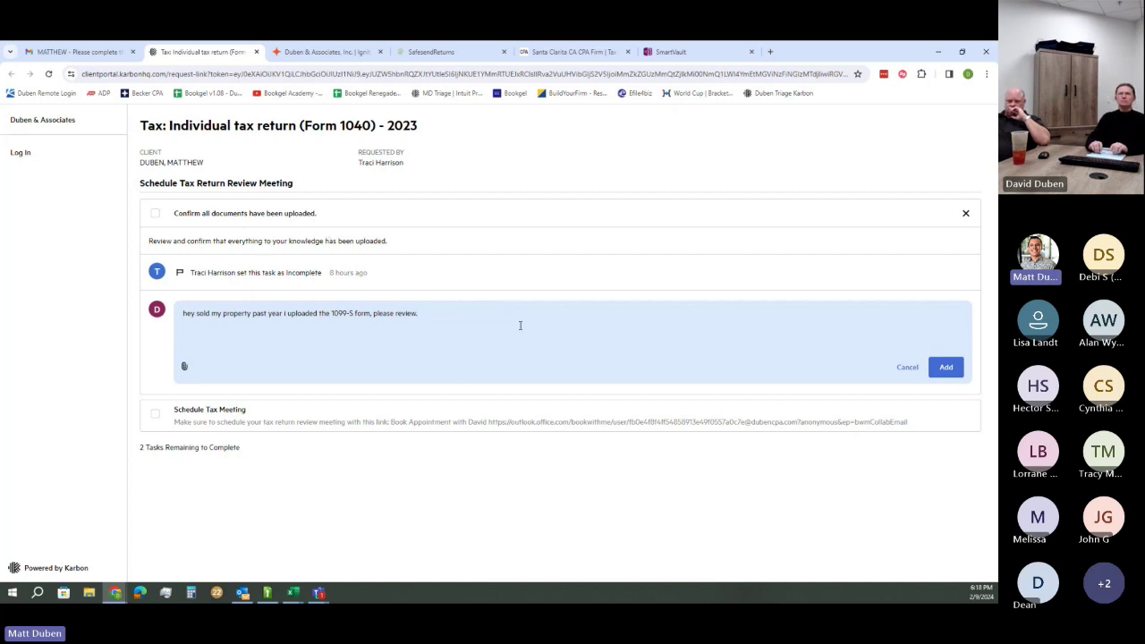
click(946, 367)
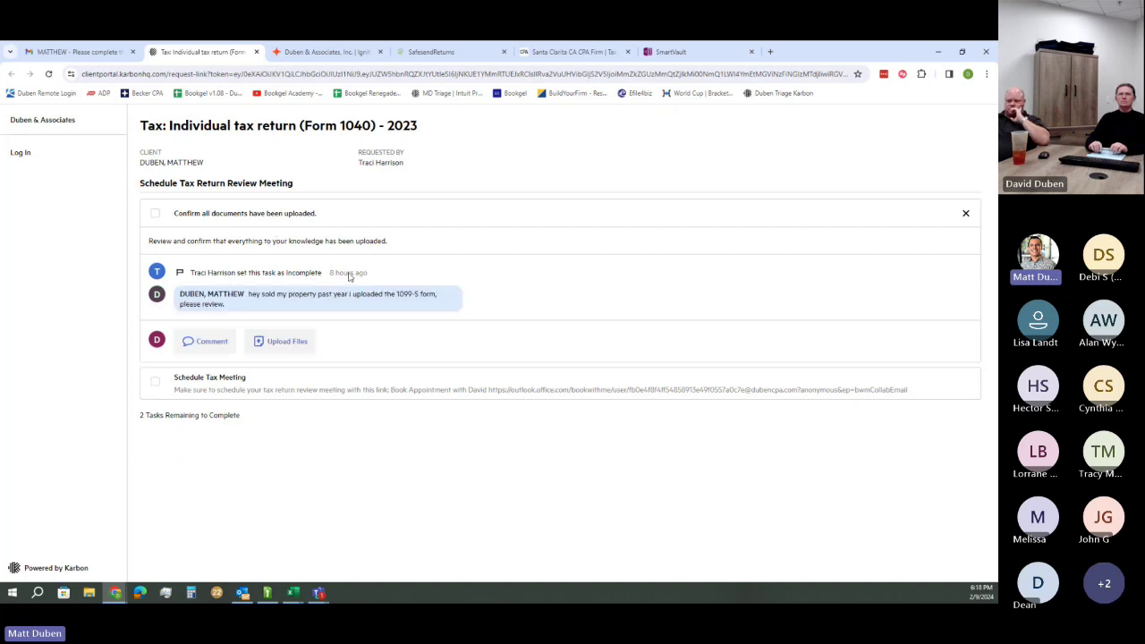
After checking SmartVault's uploads, tick the documents-uploaded task complete and open Schedule Tax Meeting
click(702, 54)
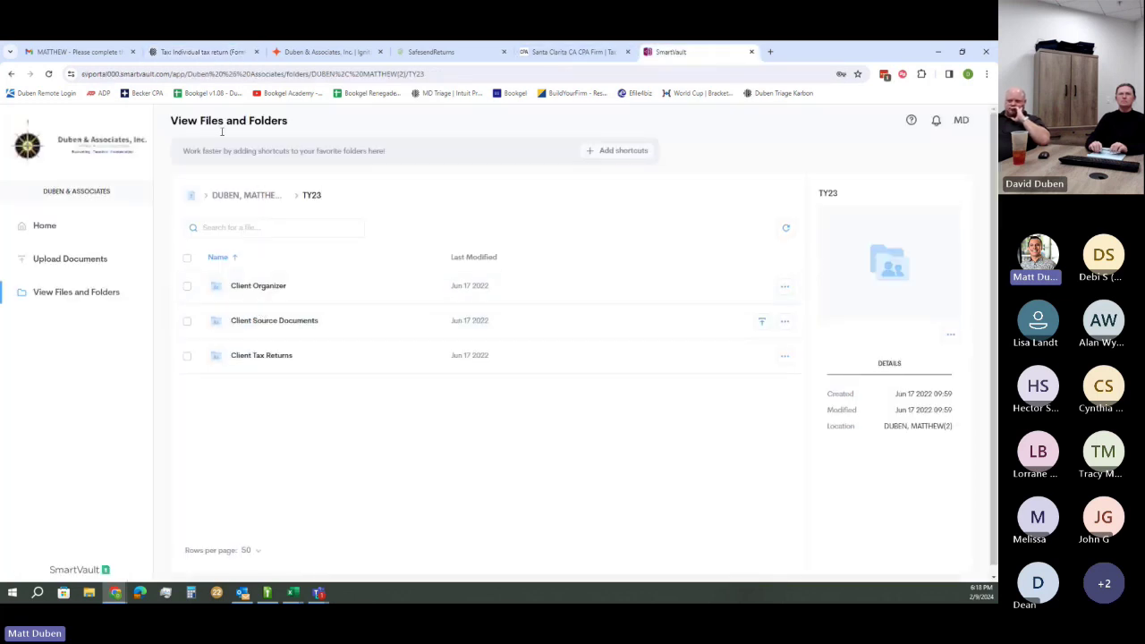
click(215, 51)
click(157, 216)
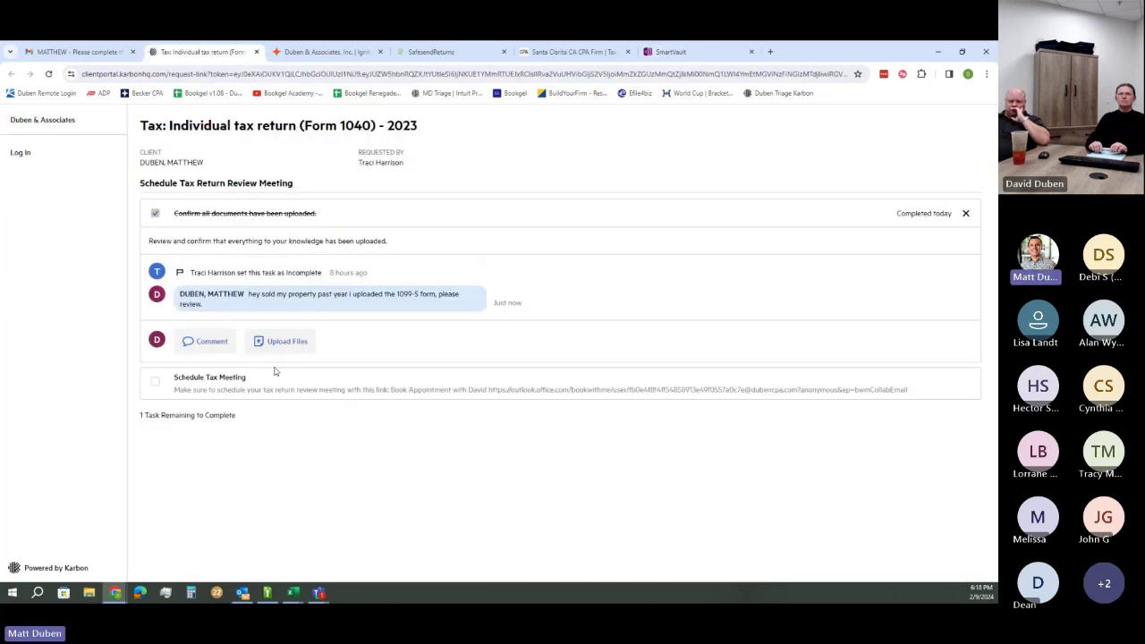
click(253, 386)
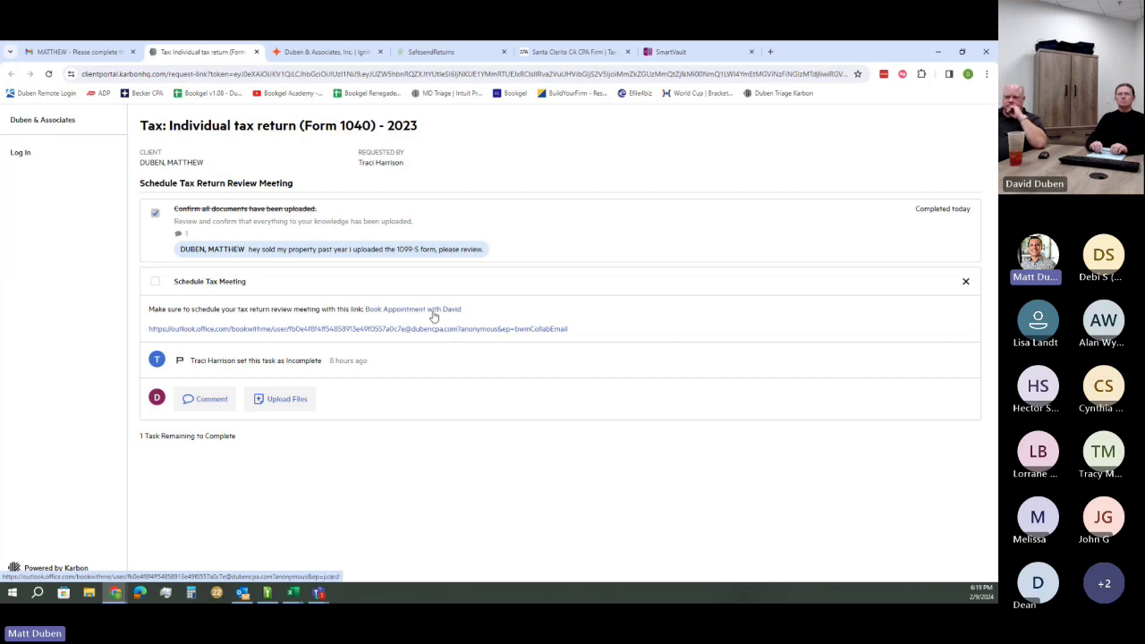
On the booking page, pick Tax Preparation Meeting – Video Conference and check Feb 22, 23 and 29 times
click(433, 312)
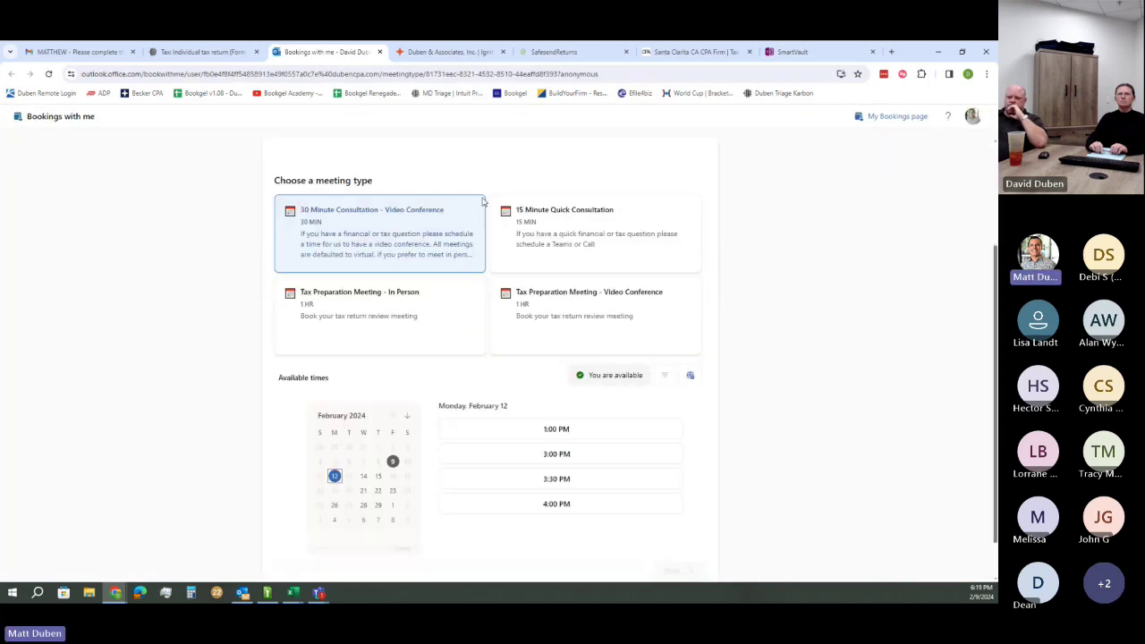
scroll(524, 248, up, 2)
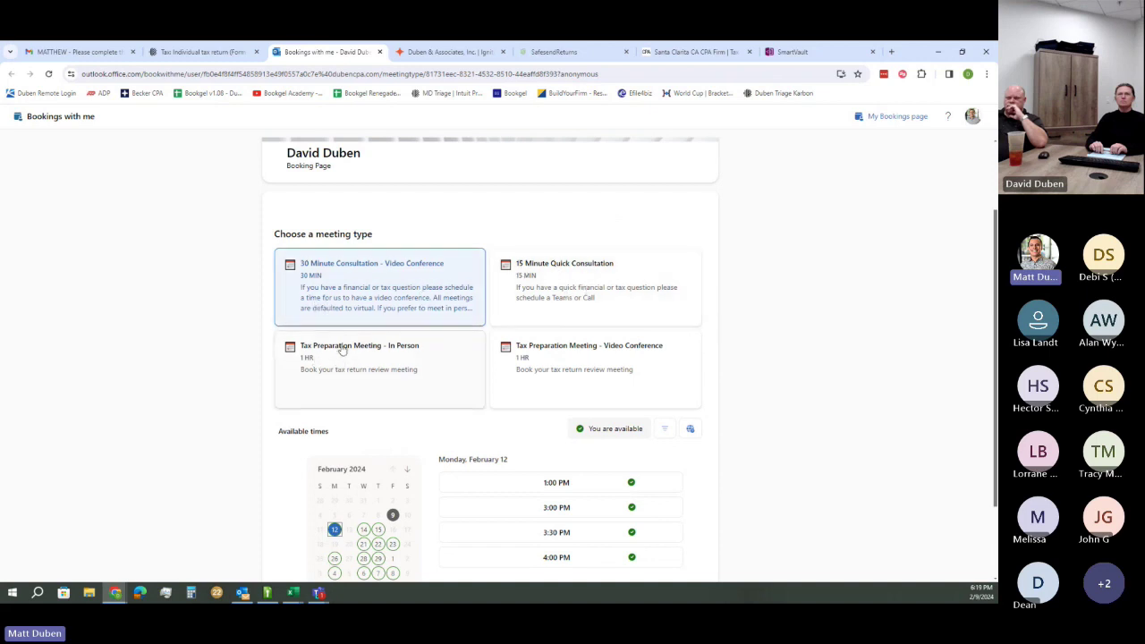
click(405, 357)
scroll(399, 350, down, 2)
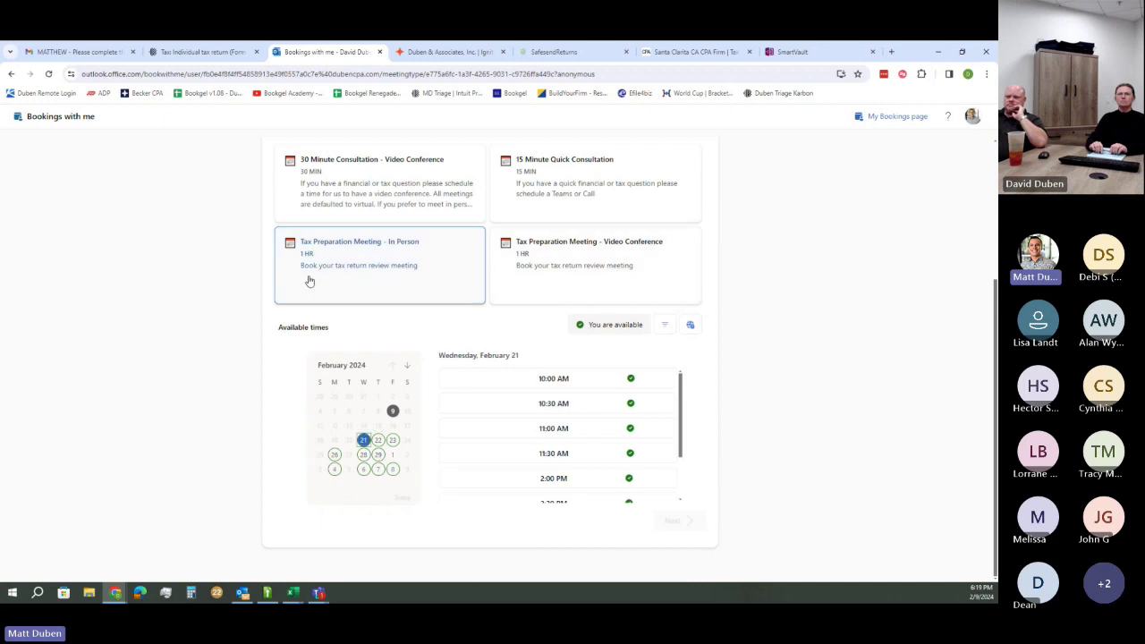
click(601, 256)
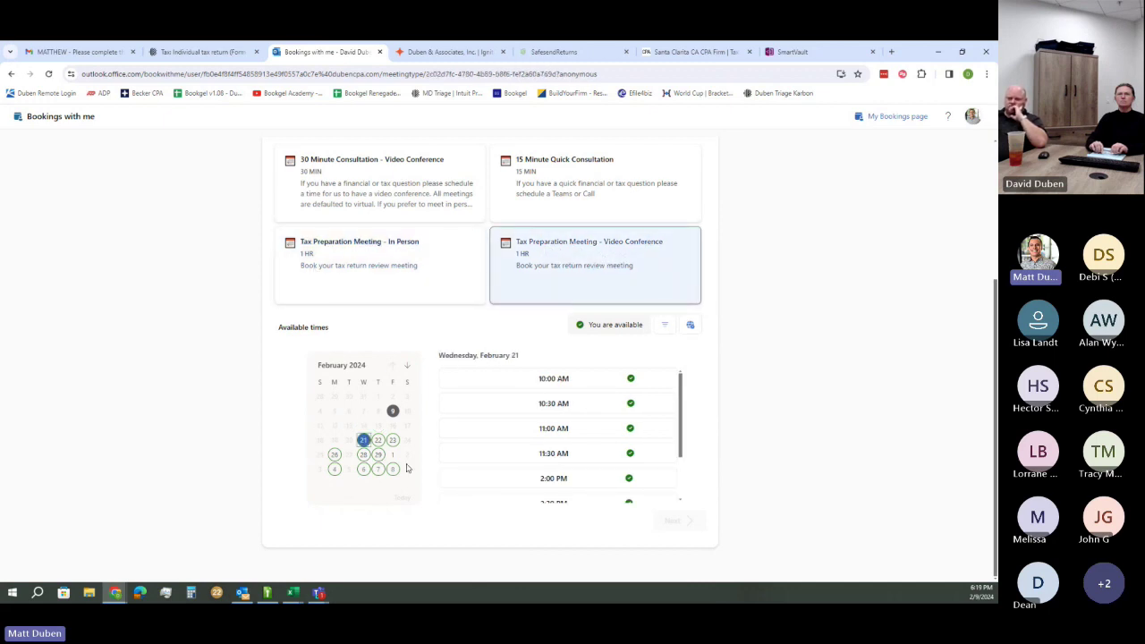
click(378, 439)
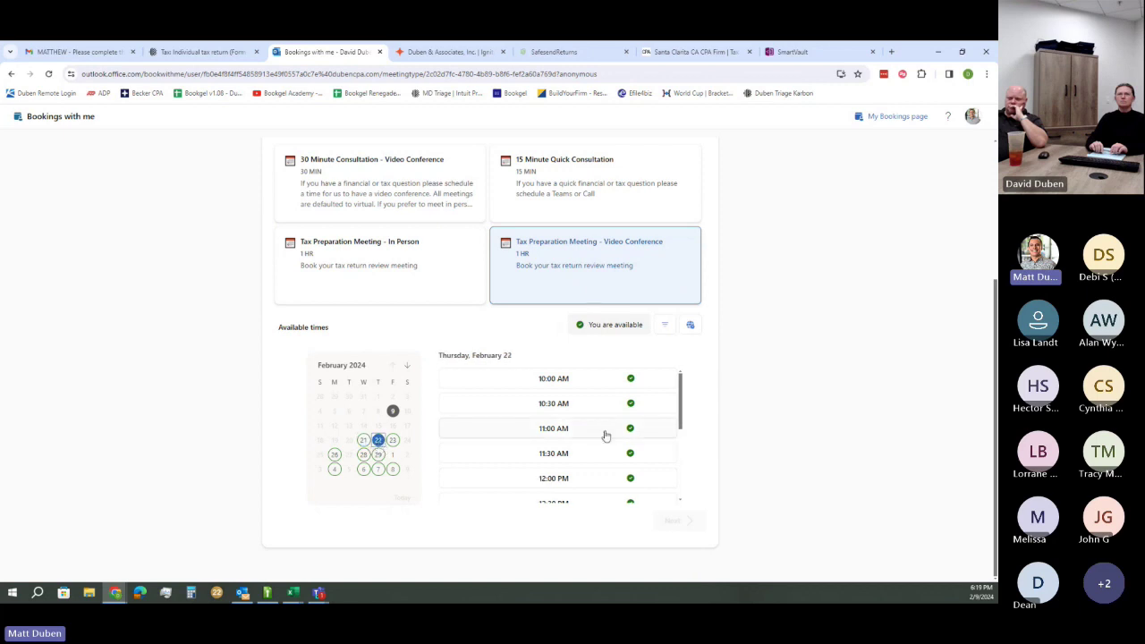
scroll(611, 409, down, 5)
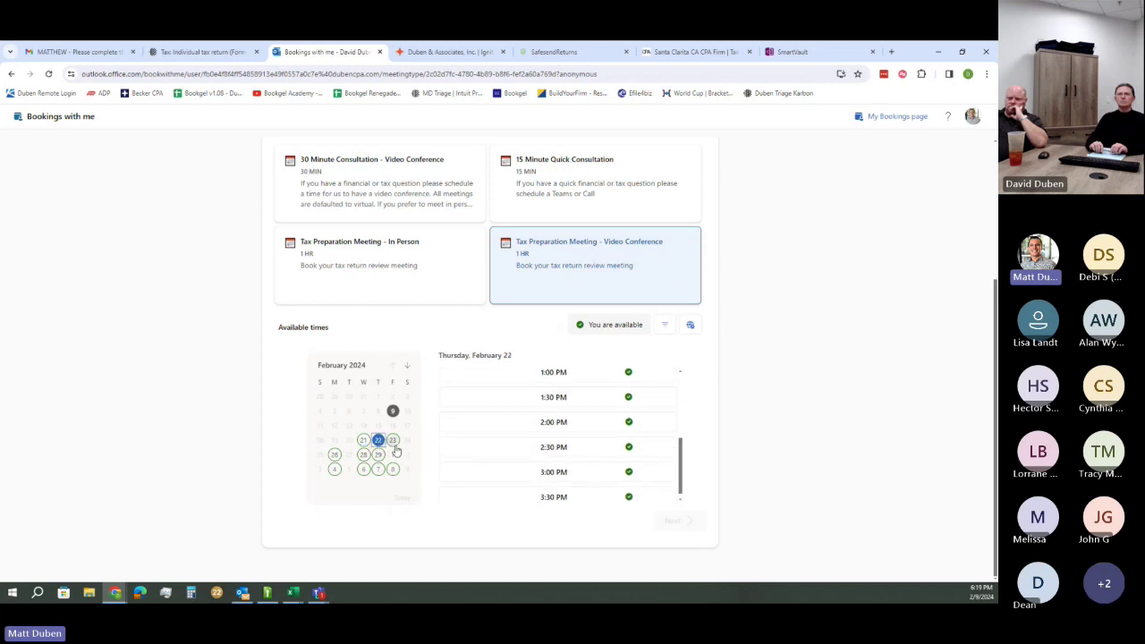
click(391, 439)
click(378, 454)
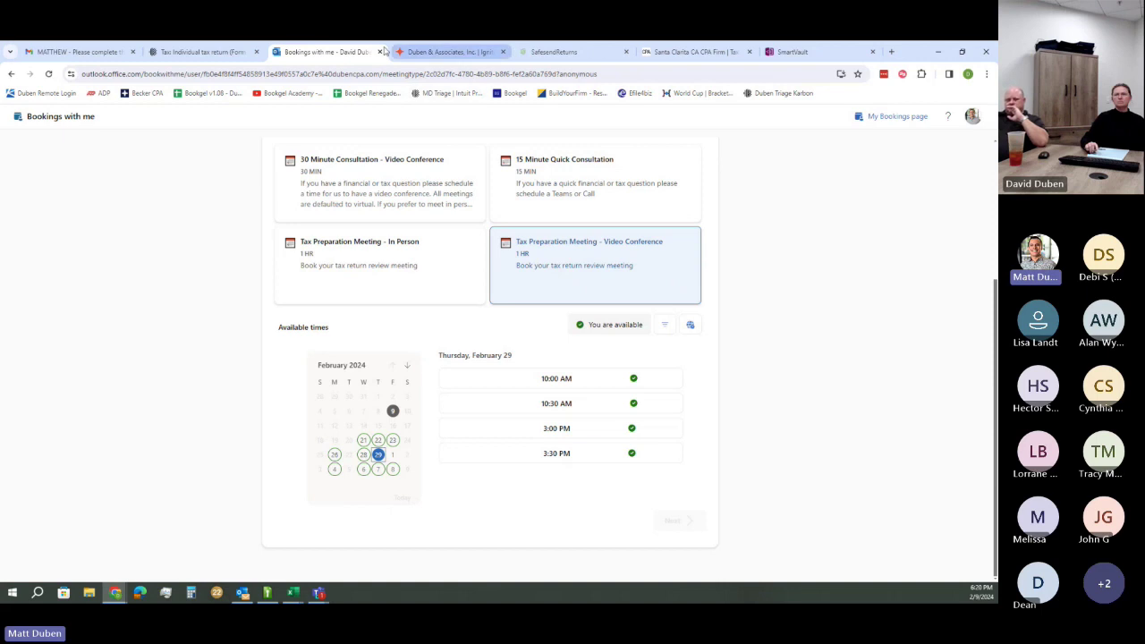
Close the Bookings tab and tick the Schedule Tax Meeting task as complete
click(380, 52)
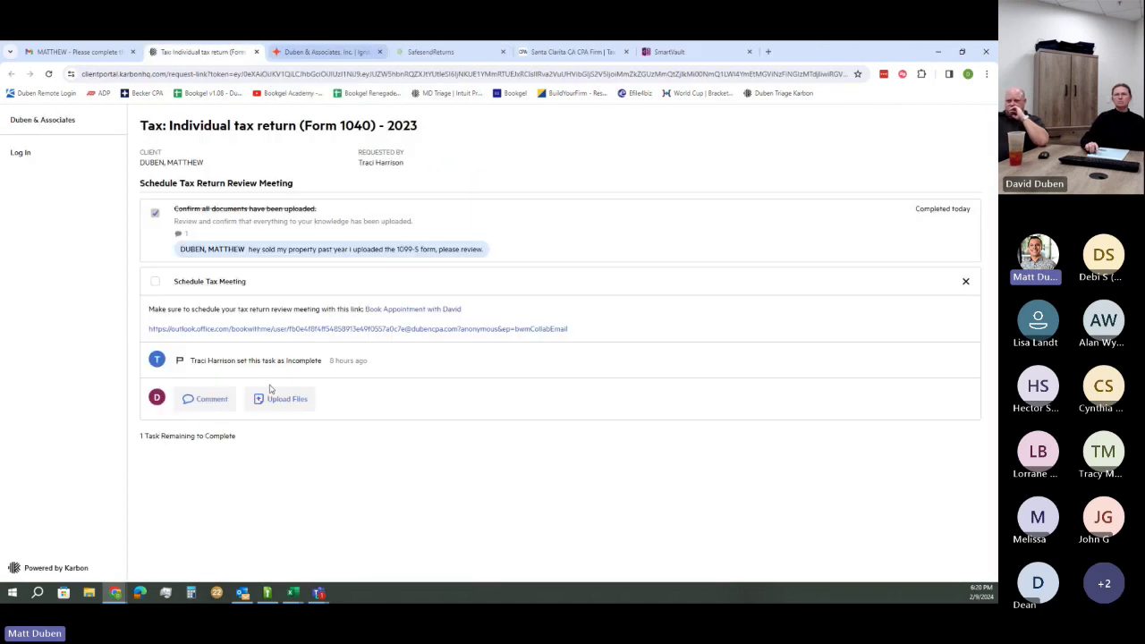
click(154, 280)
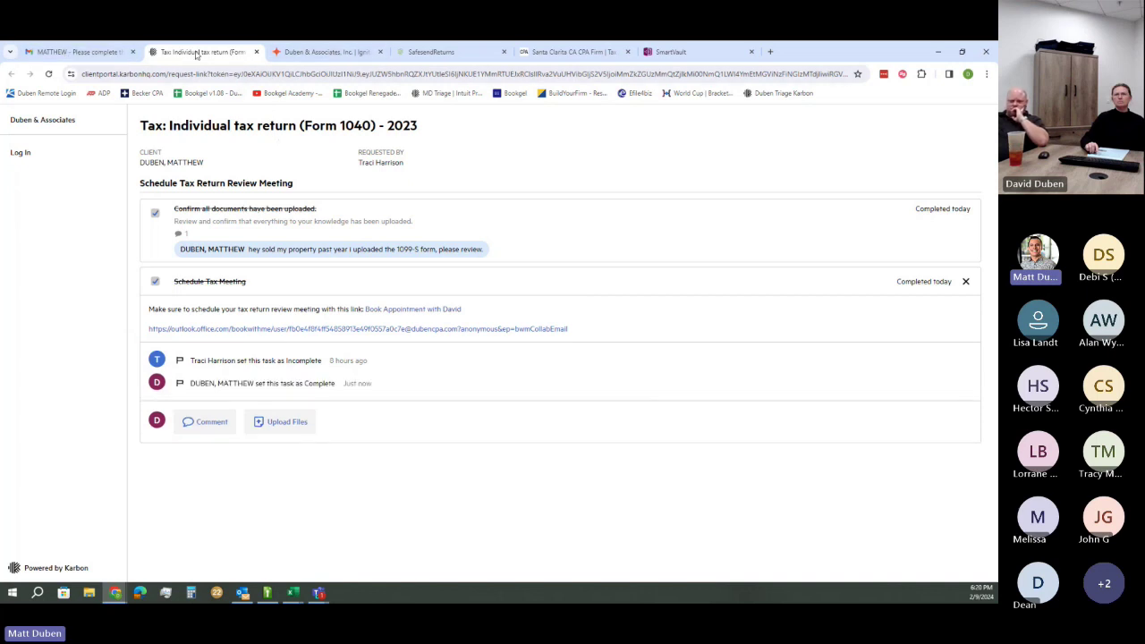
Close the Karbon tab and switch back to the Gmail checklist email
click(257, 52)
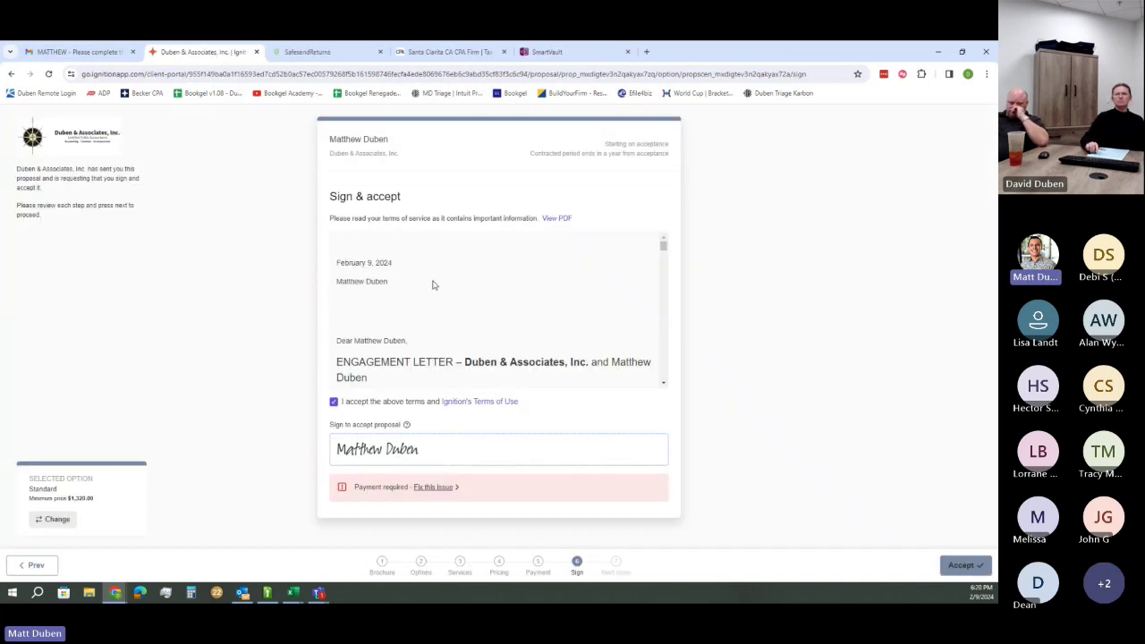
click(71, 52)
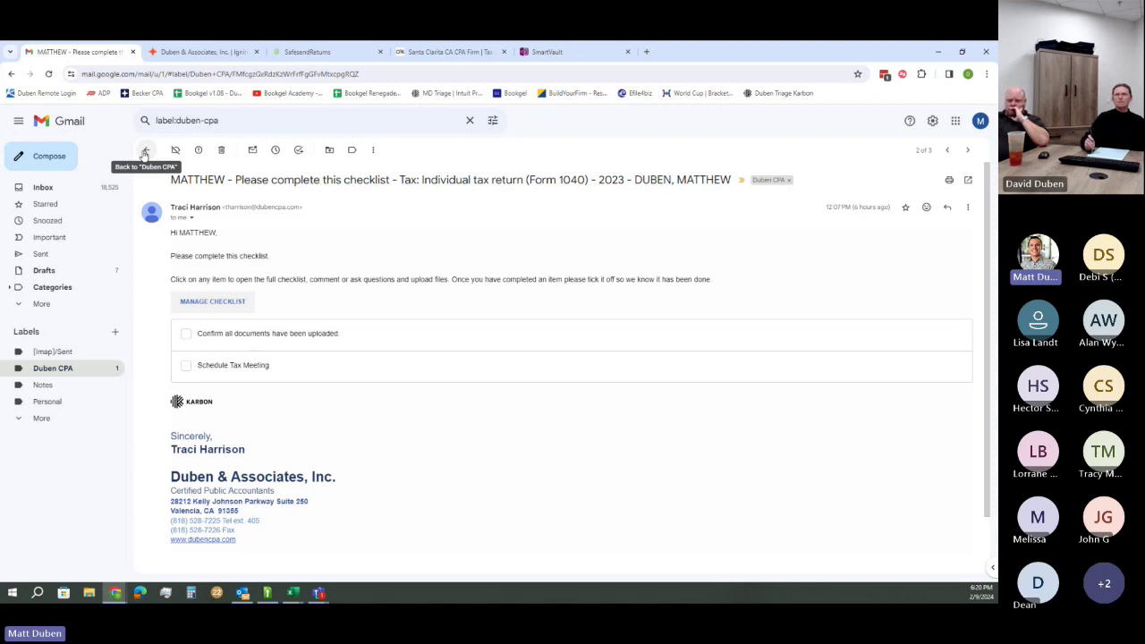
Go back to the Duben CPA label list, briefly reopening the tax checklist email on the way
click(144, 152)
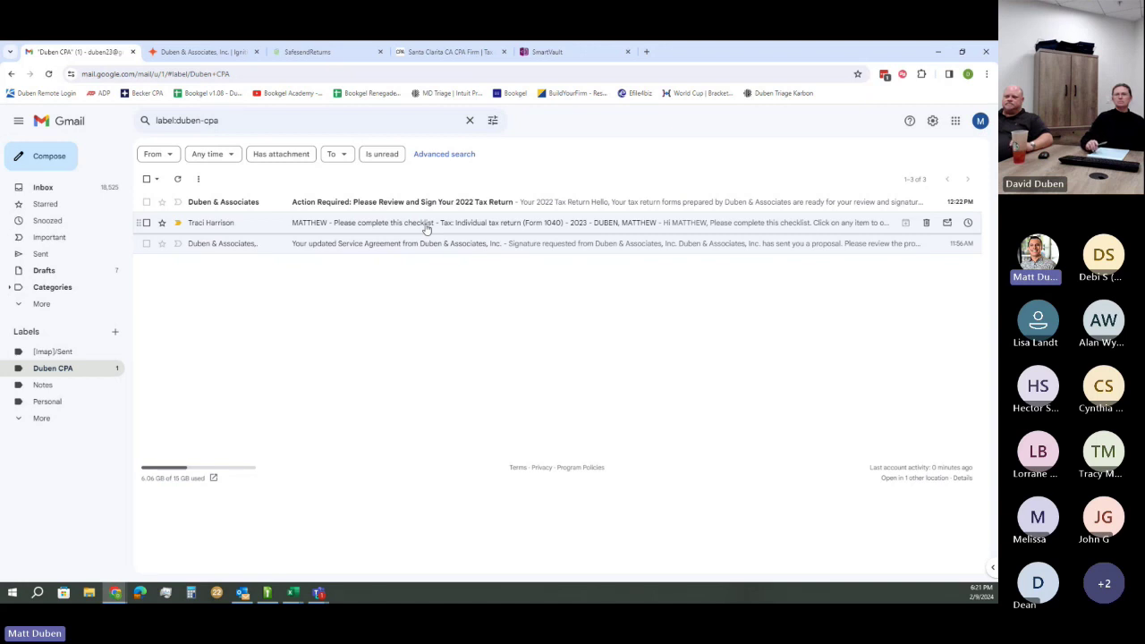
click(289, 224)
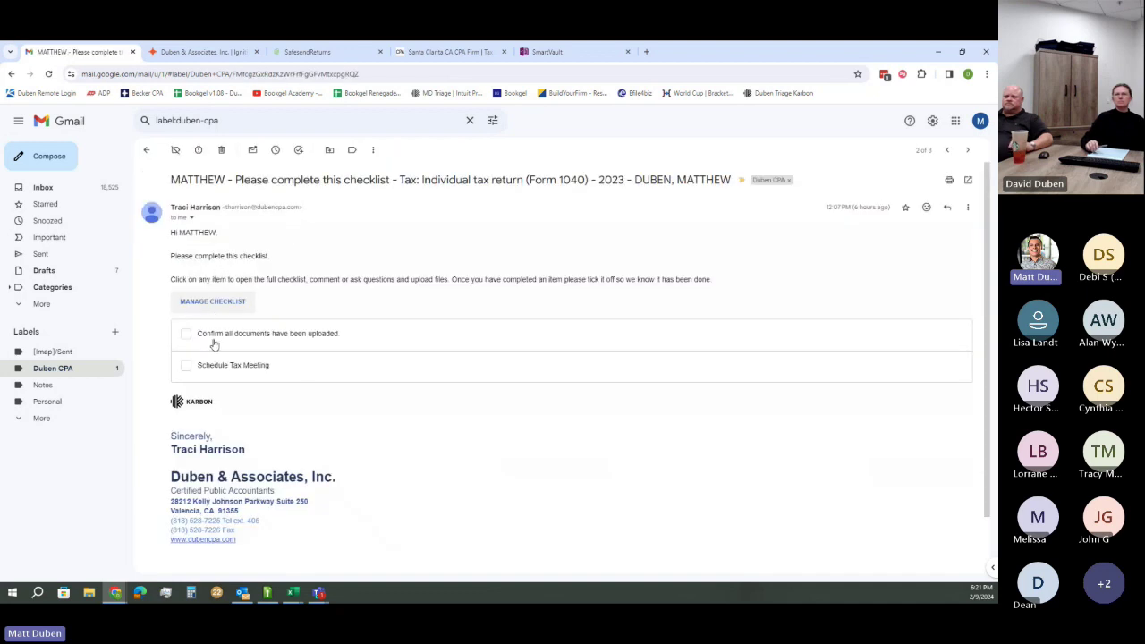
mouse_move(176, 402)
mouse_down()
mouse_move(241, 411)
mouse_move(194, 390)
mouse_up()
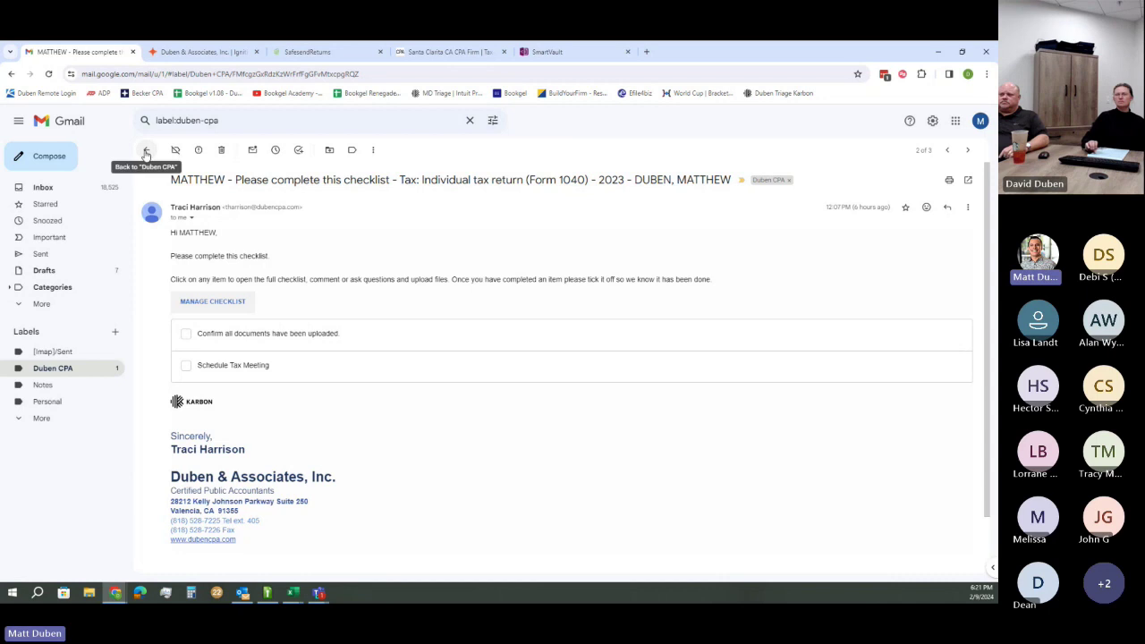
click(147, 152)
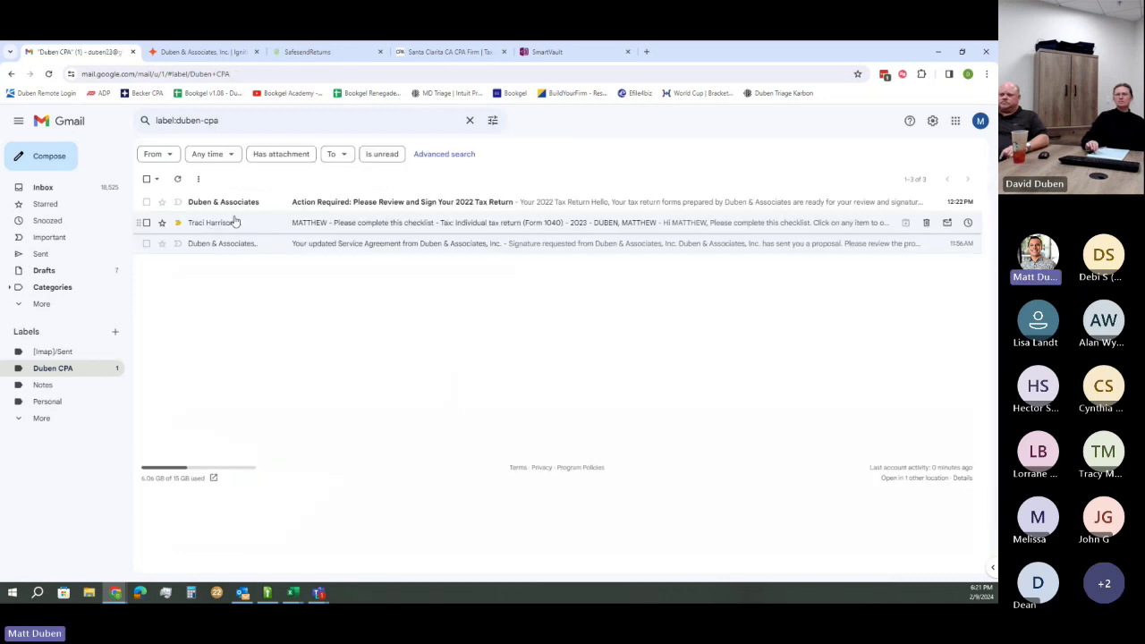
mouse_move(239, 248)
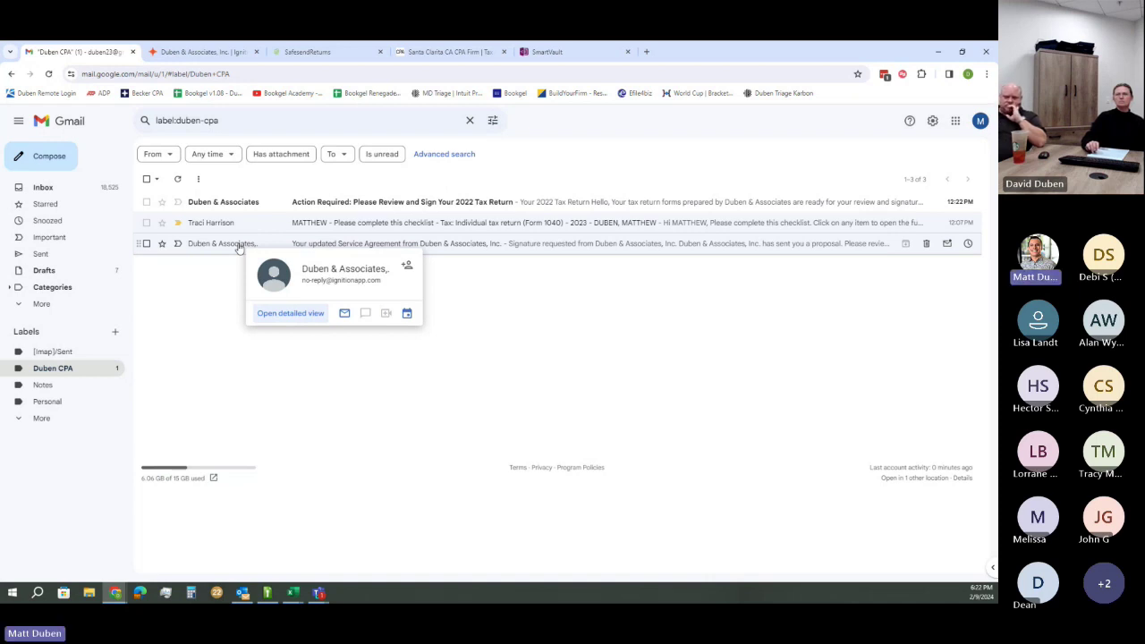
Open the Action Required tax-return email and follow its 'Let's Get Started' e-sign link to SafeSend
click(271, 202)
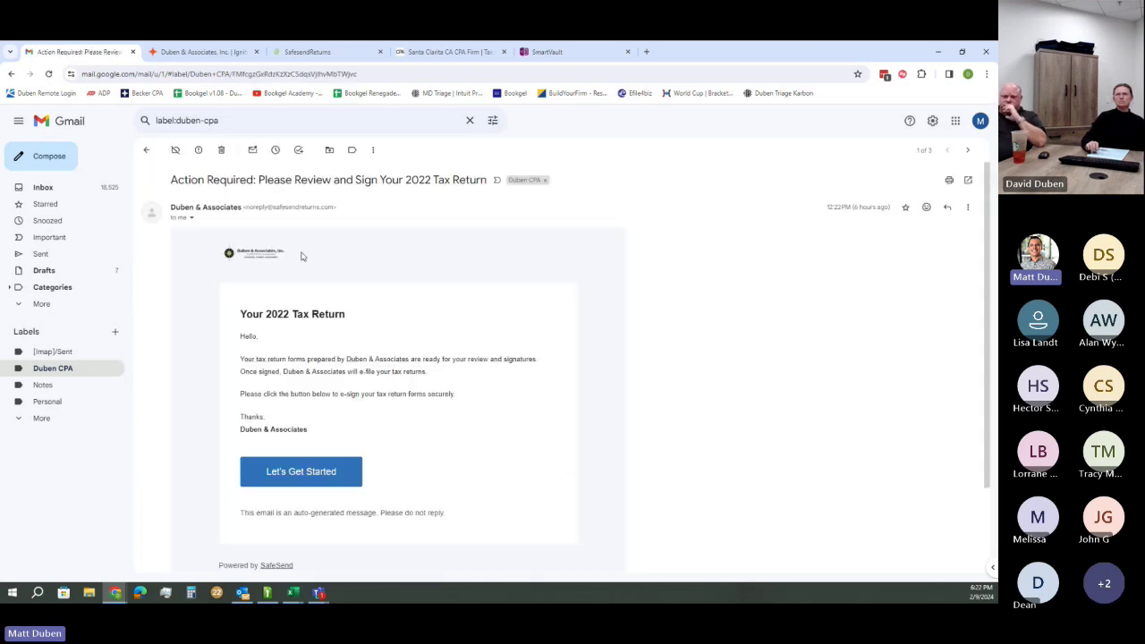
drag(345, 55, 234, 67)
click(85, 52)
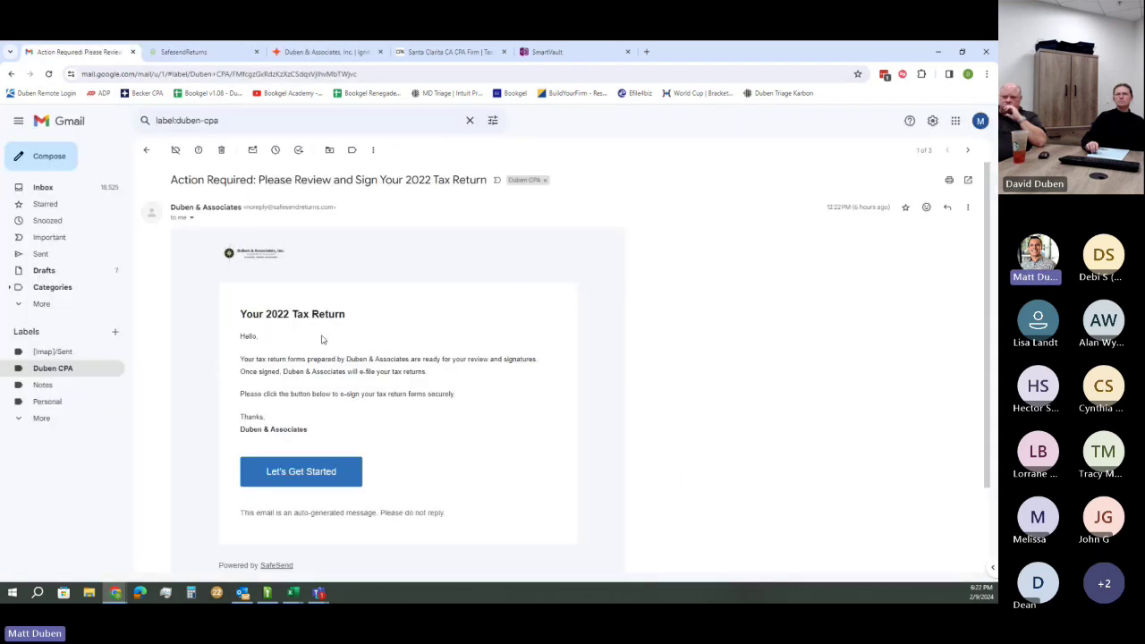
drag(171, 206, 220, 207)
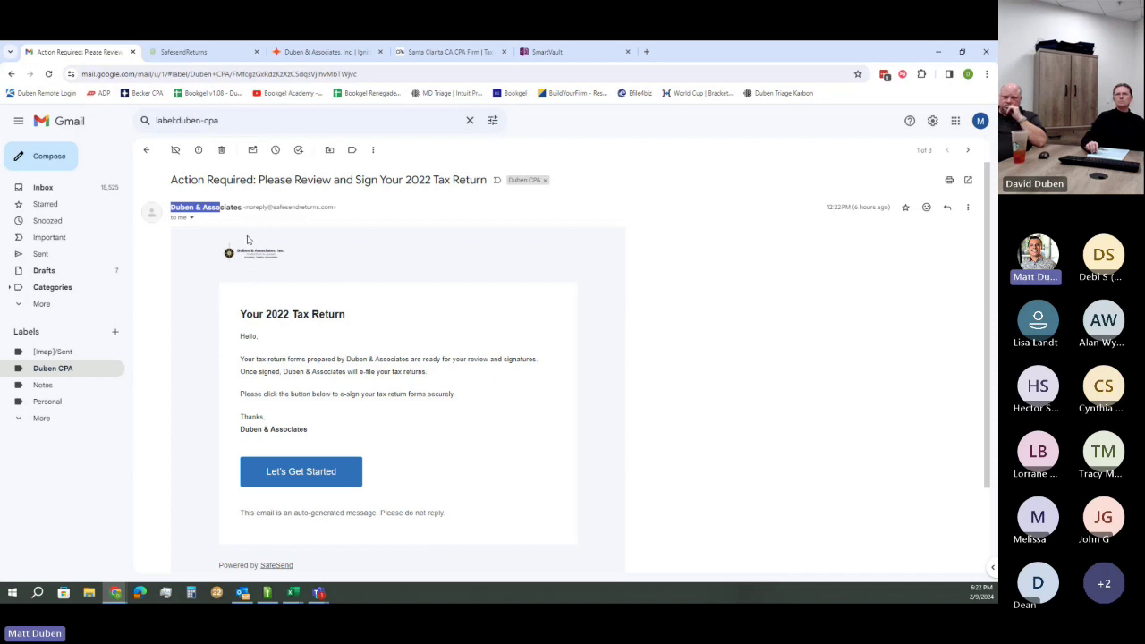
click(247, 206)
drag(247, 206, 331, 207)
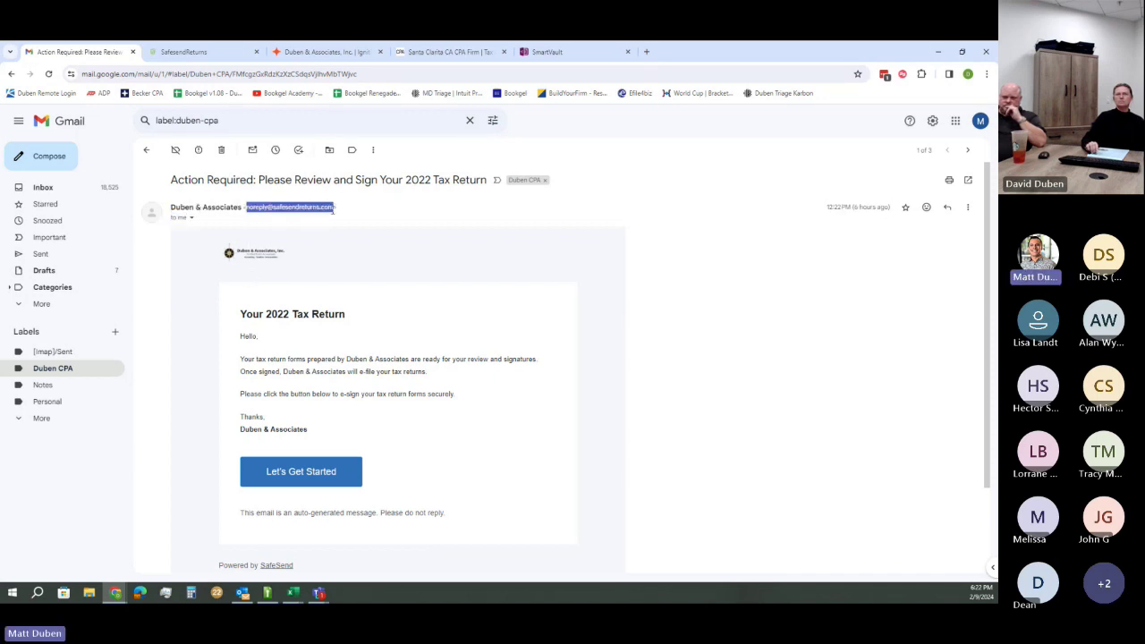
click(462, 221)
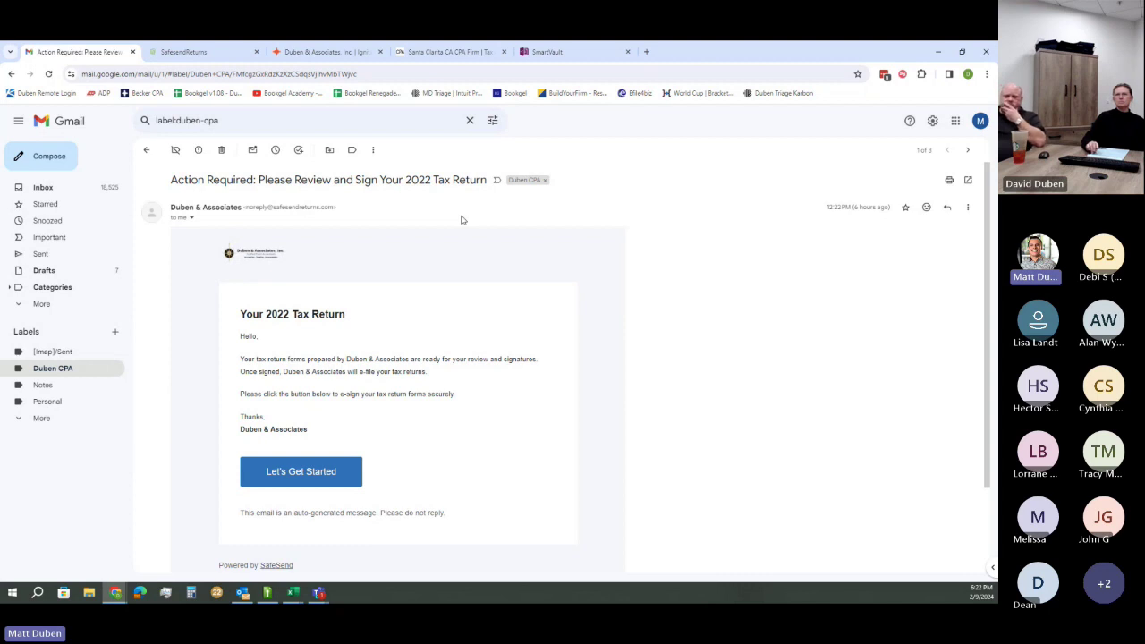
click(302, 471)
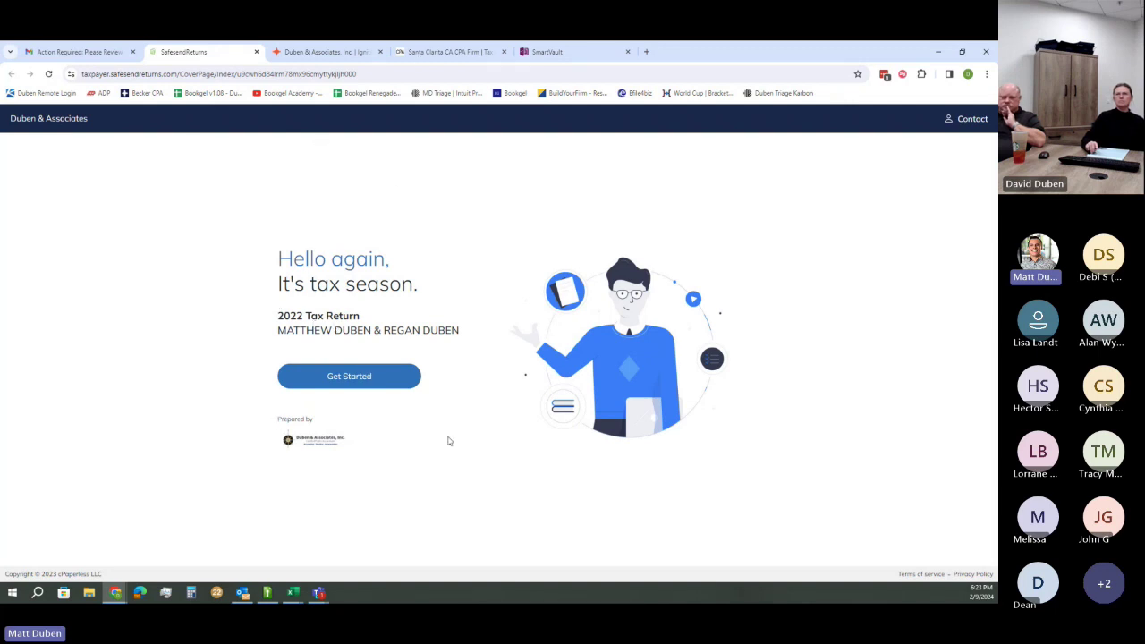
Verify with the last four SSN digits, request the emailed access code, then return to Gmail
click(344, 377)
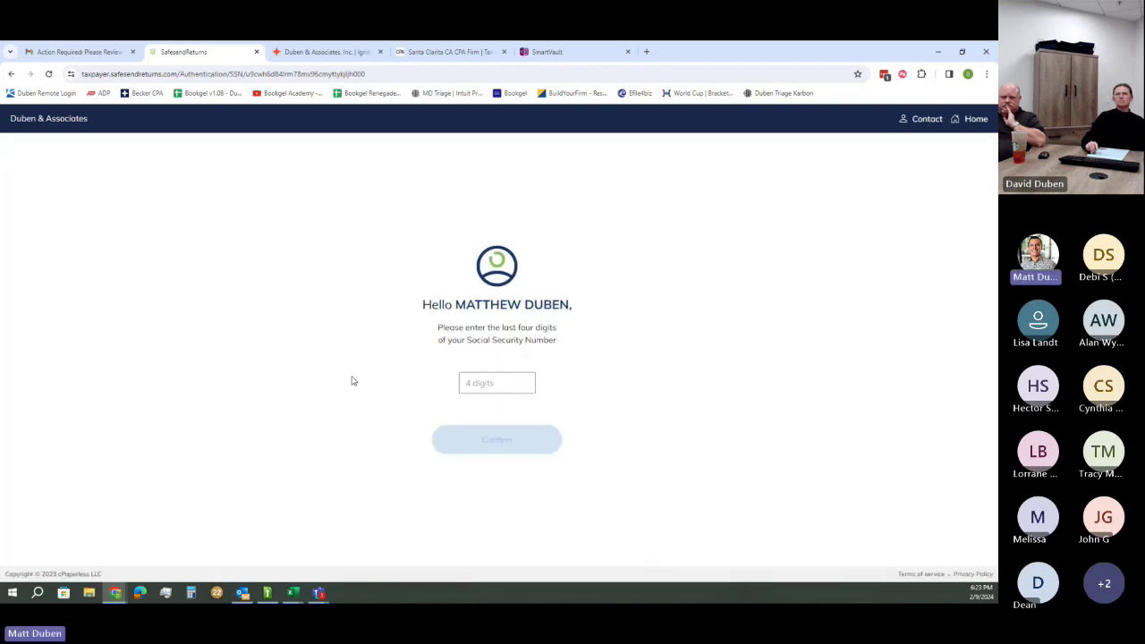
click(482, 383)
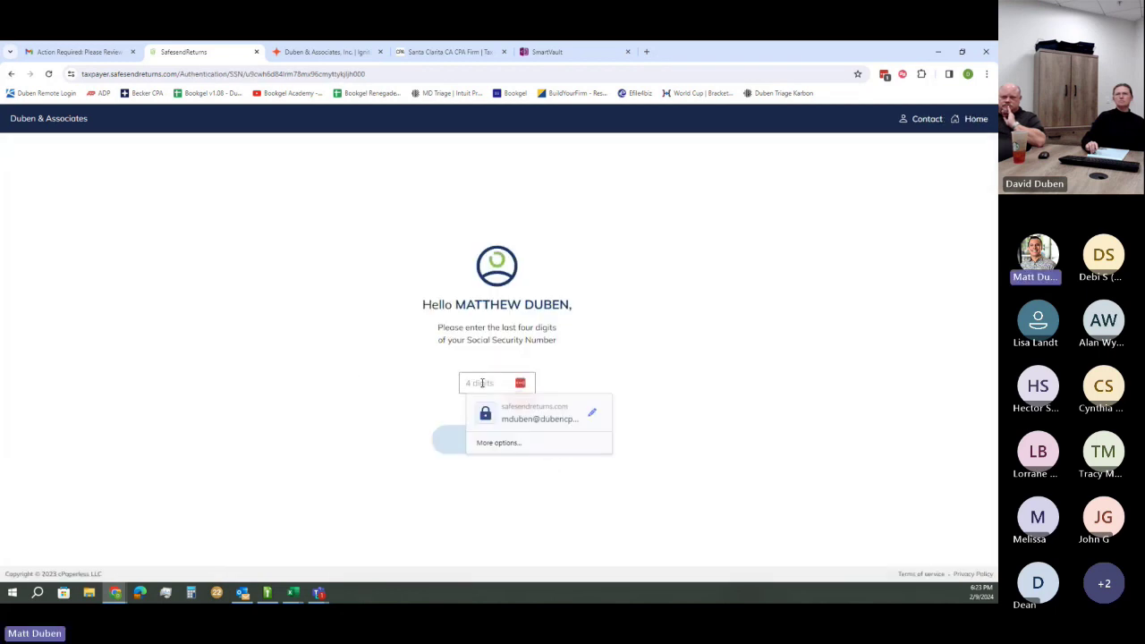
text(••••)
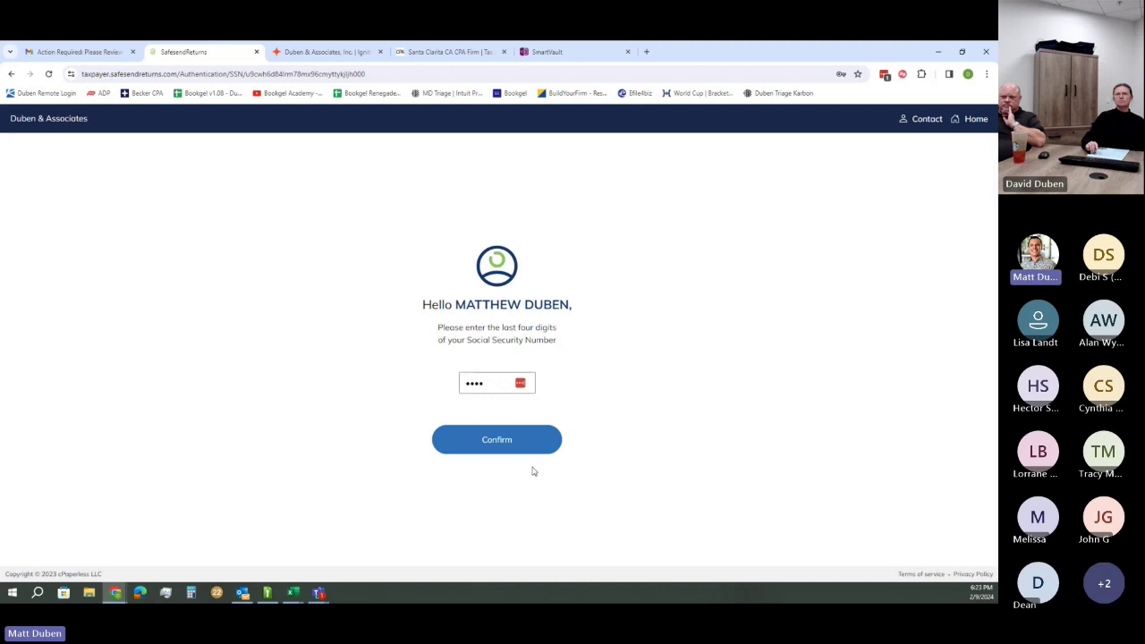
click(499, 438)
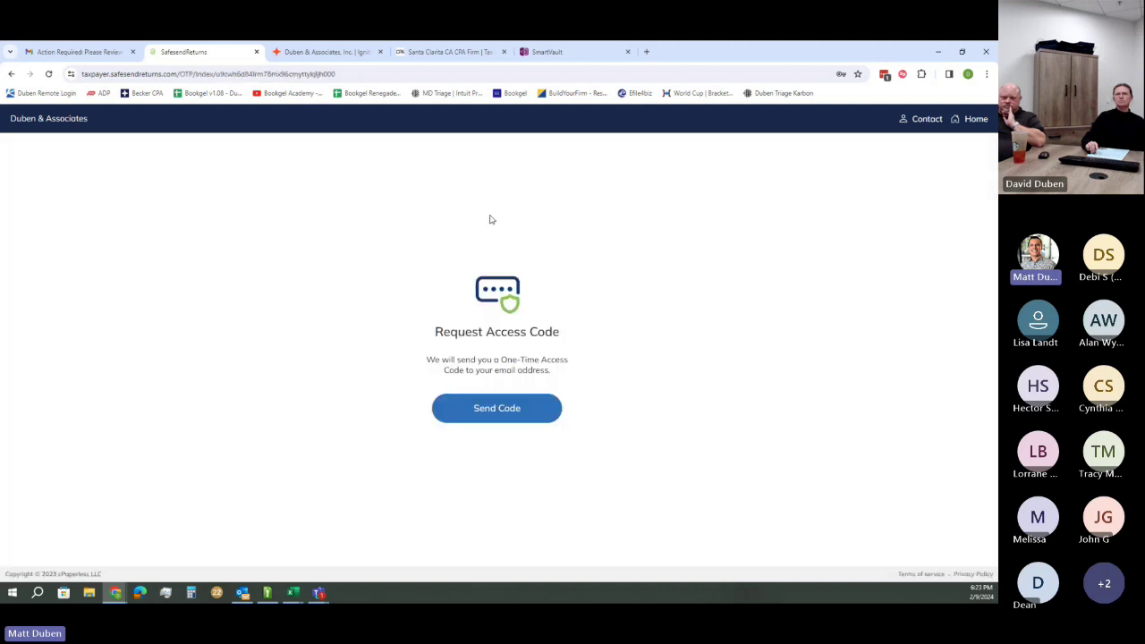
click(916, 198)
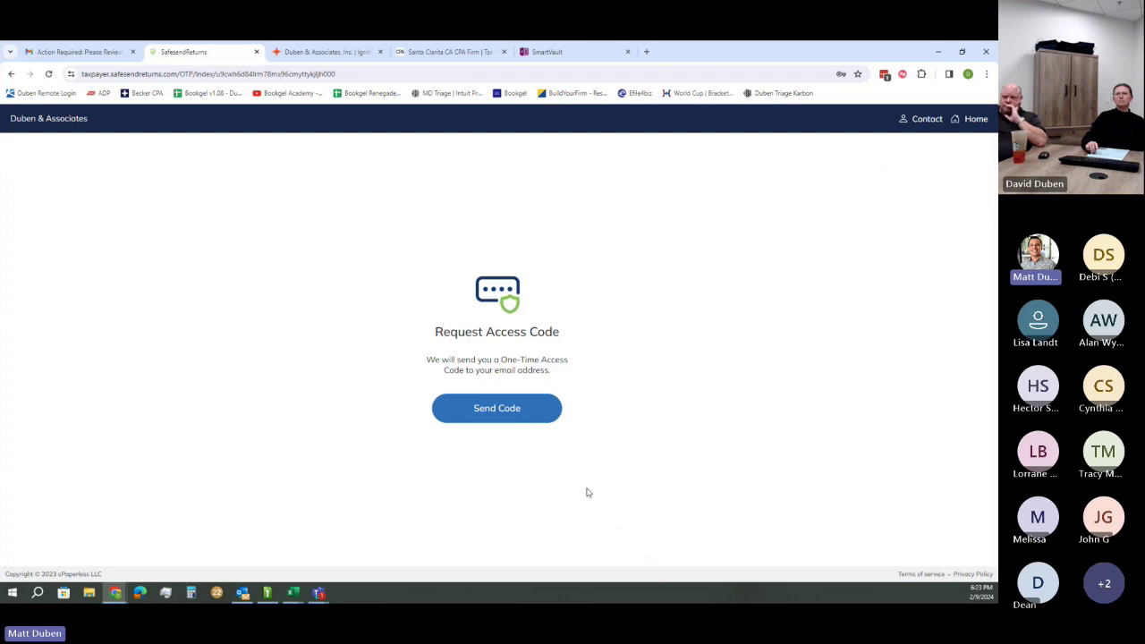
click(514, 413)
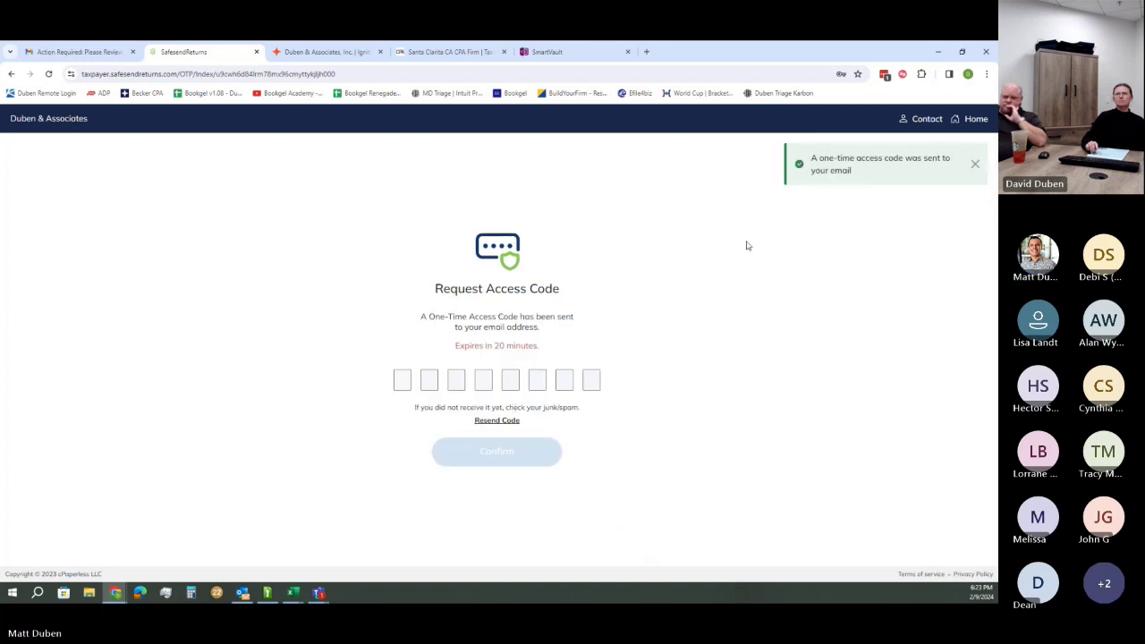
click(64, 52)
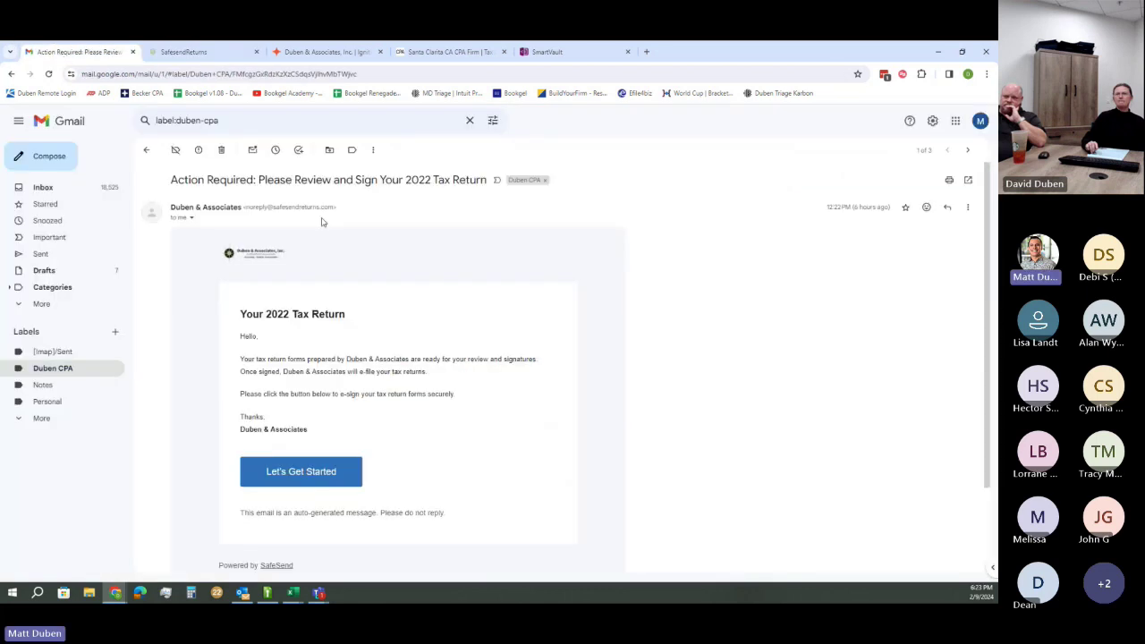
Copy the code from 'Your Access Code from Duben & Associates' and paste it into SafeSend's code boxes
click(146, 150)
click(41, 188)
click(228, 202)
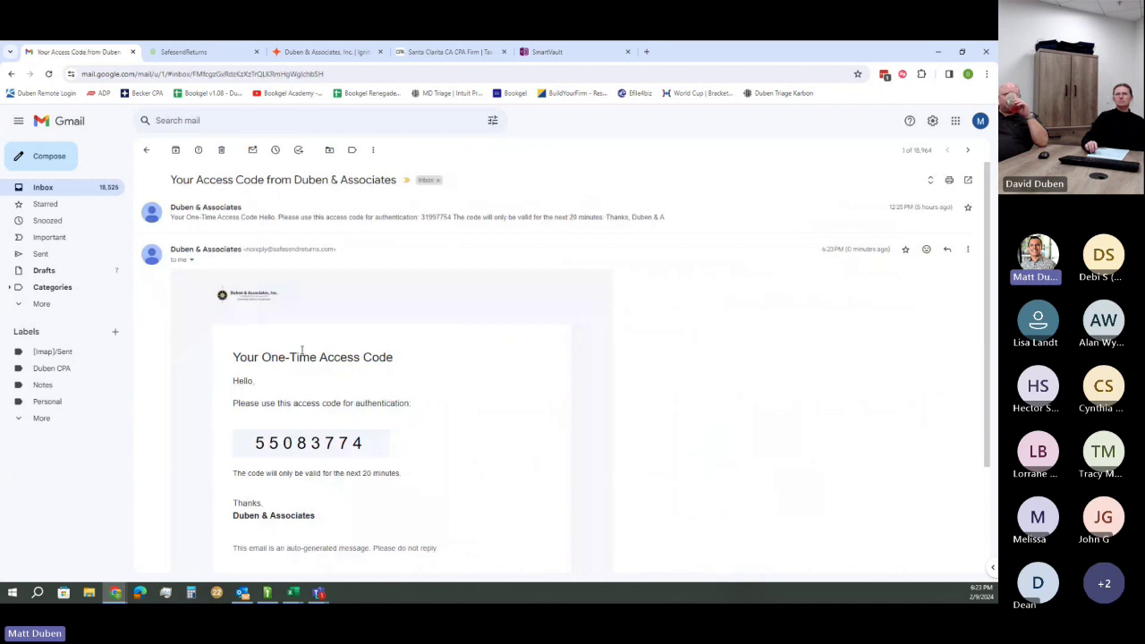
drag(257, 446, 365, 445)
key(ctrl+c)
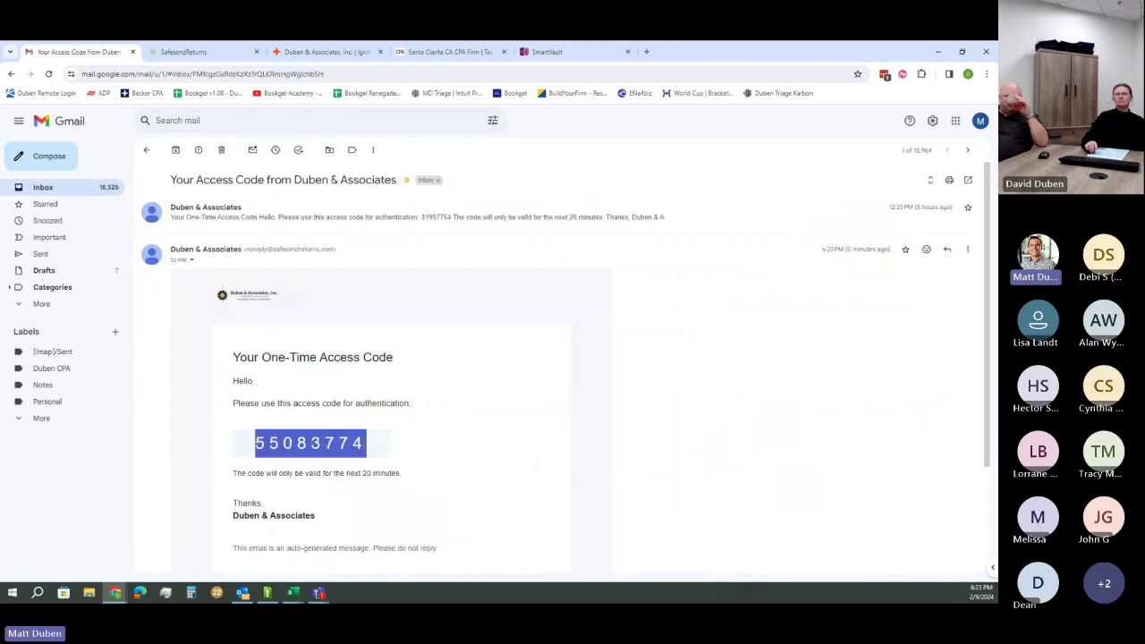
click(161, 50)
click(403, 381)
key(ctrl+v)
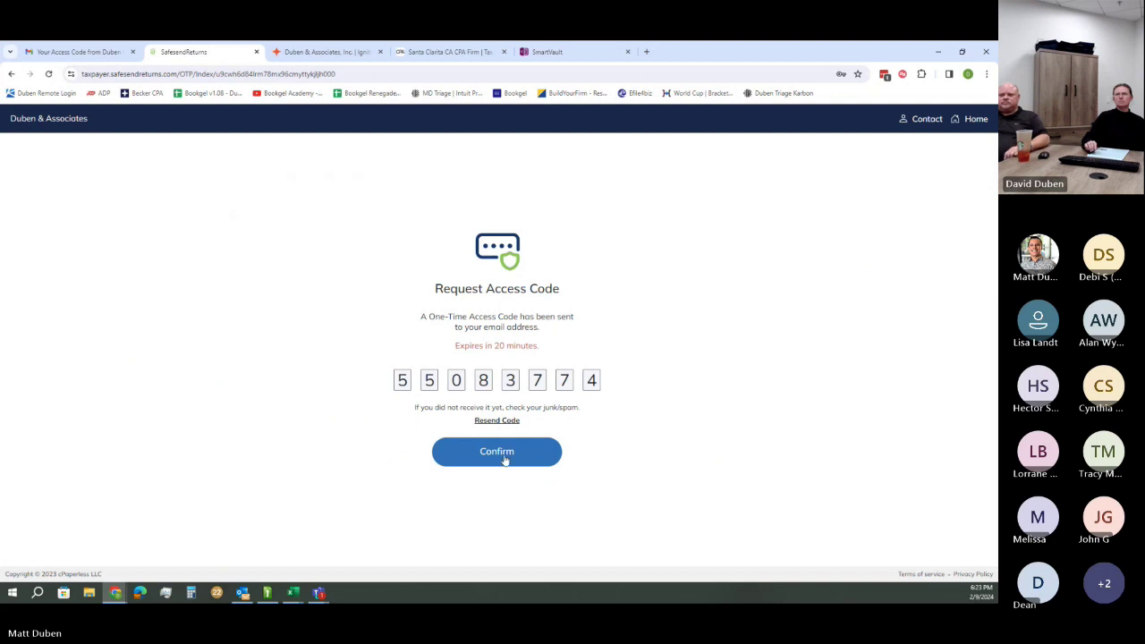
Confirm the access code, start signing over, dismiss the SafeSend Steve intro, and expand 2023 estimated payments
click(506, 459)
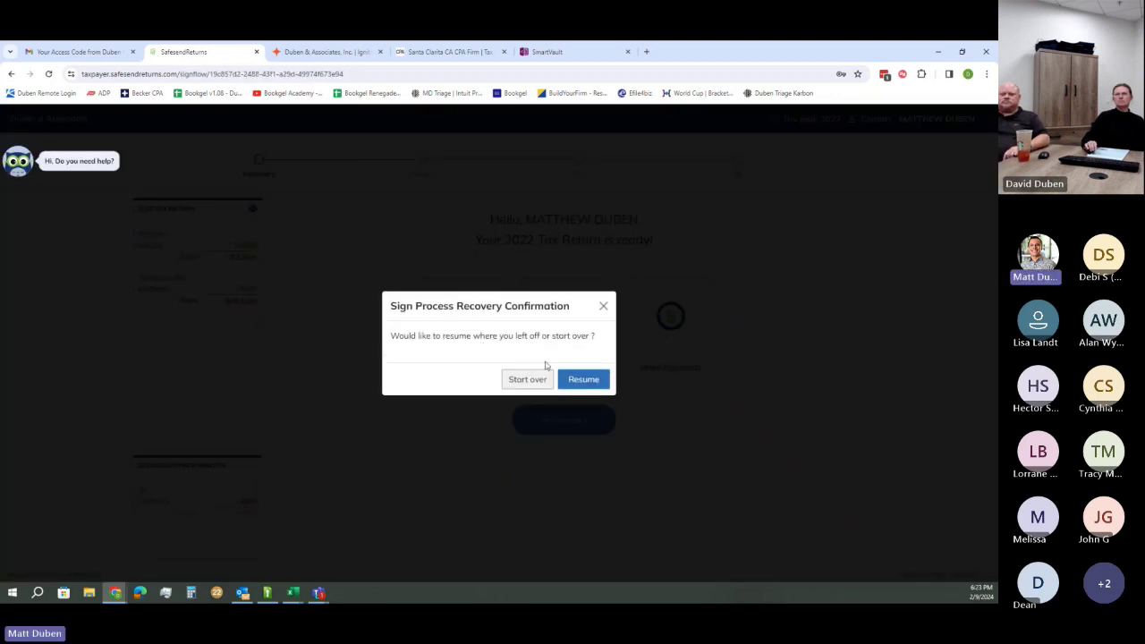
click(525, 380)
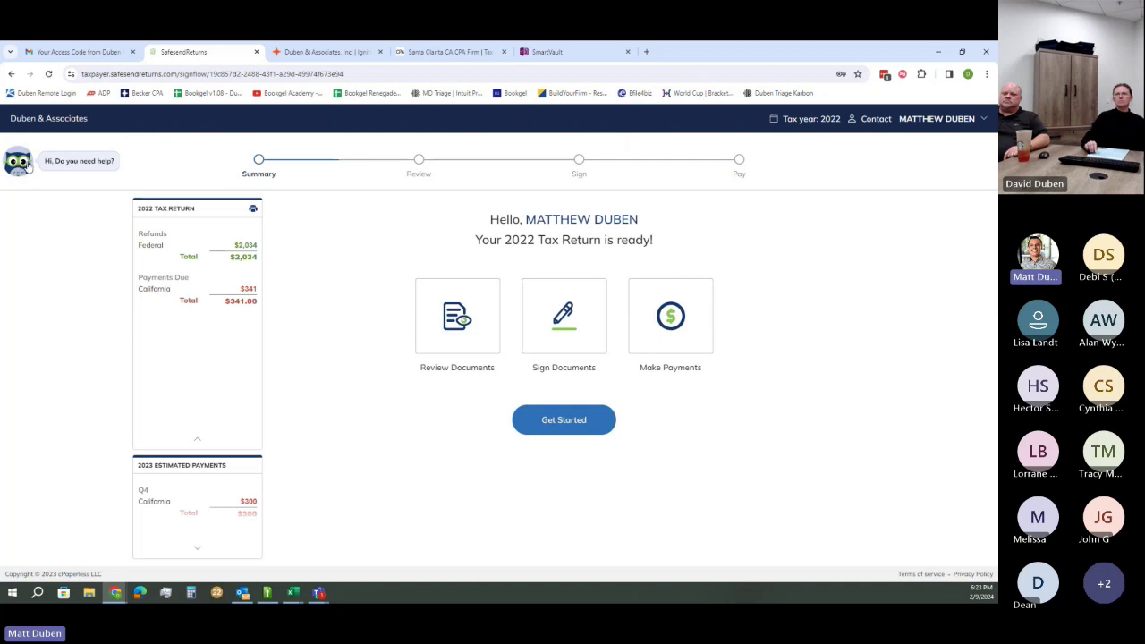
click(85, 164)
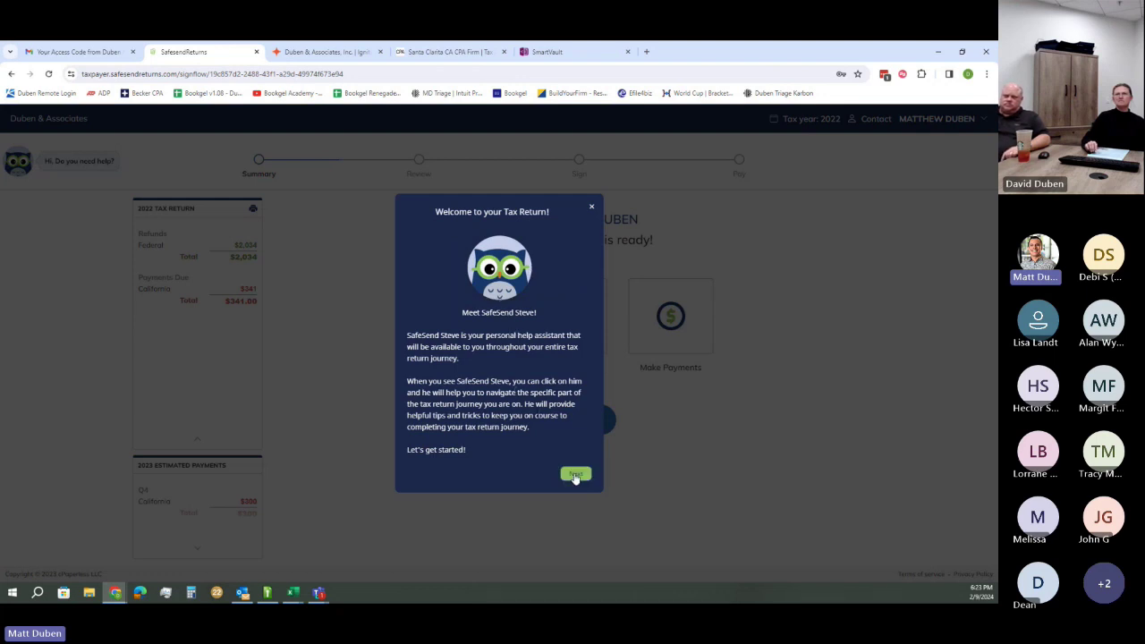
click(591, 210)
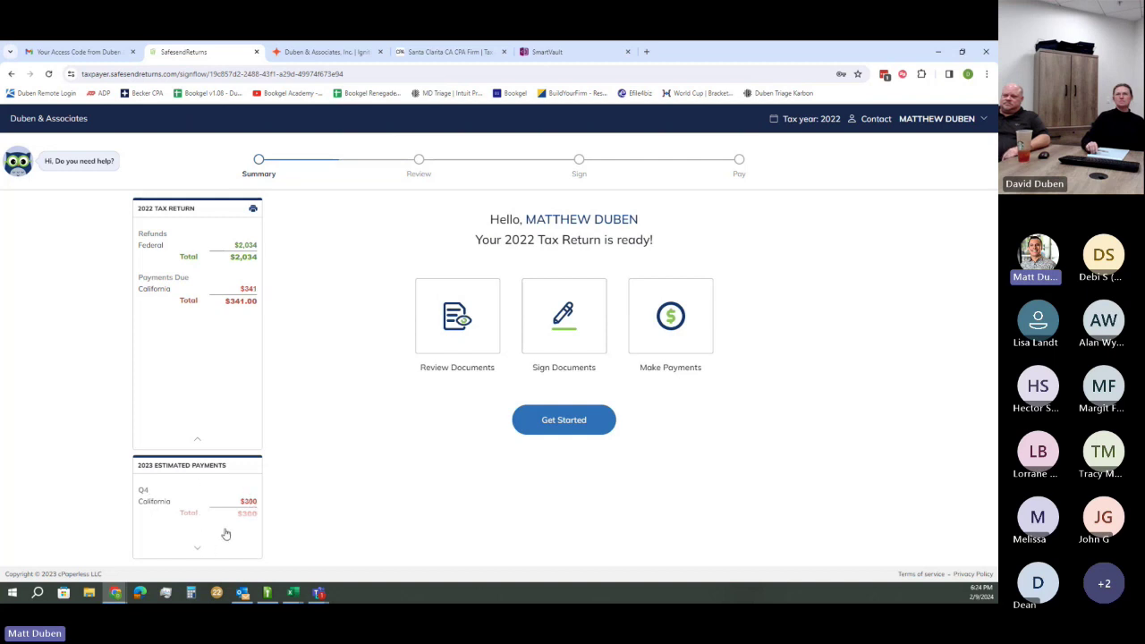
click(198, 549)
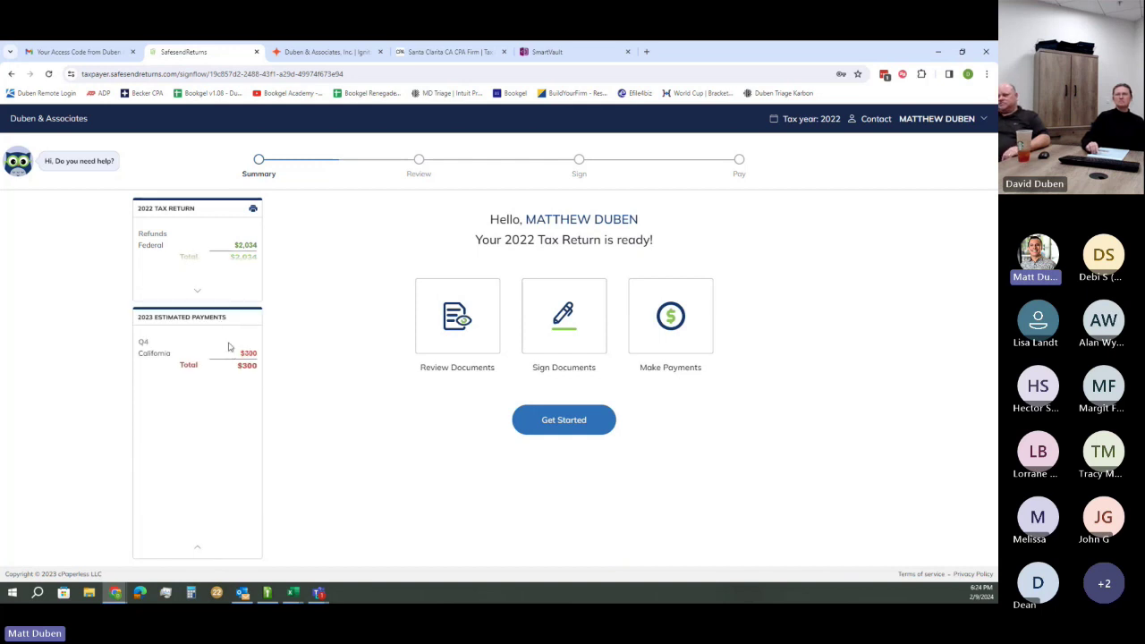
Page through the filing instructions letter and the 32-page tax returns to reach the Sign step
click(475, 315)
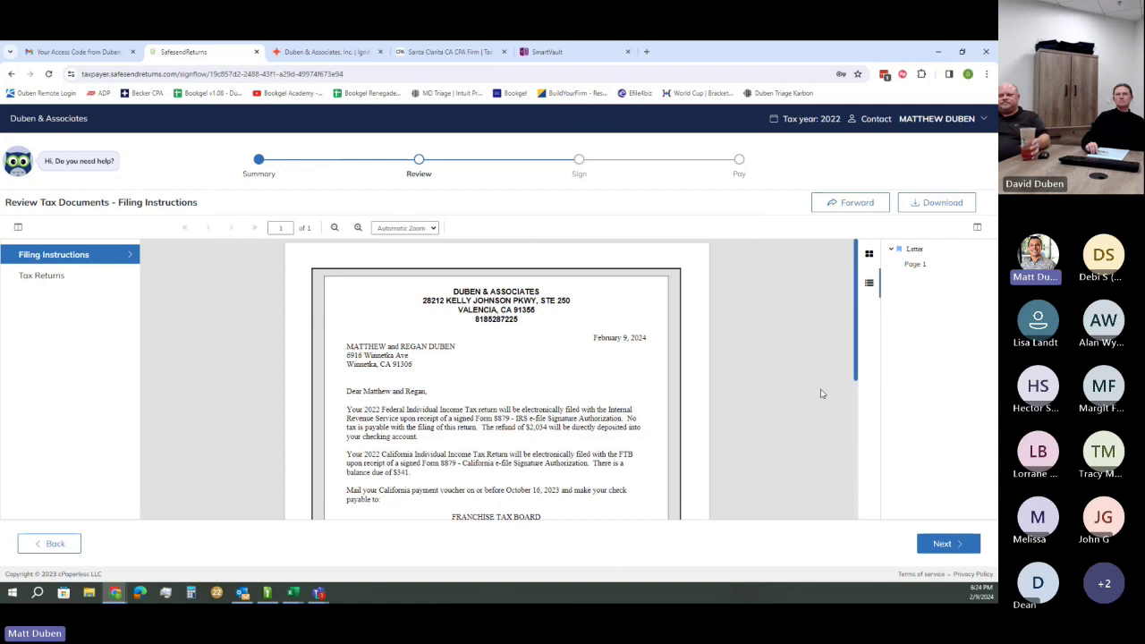
click(953, 547)
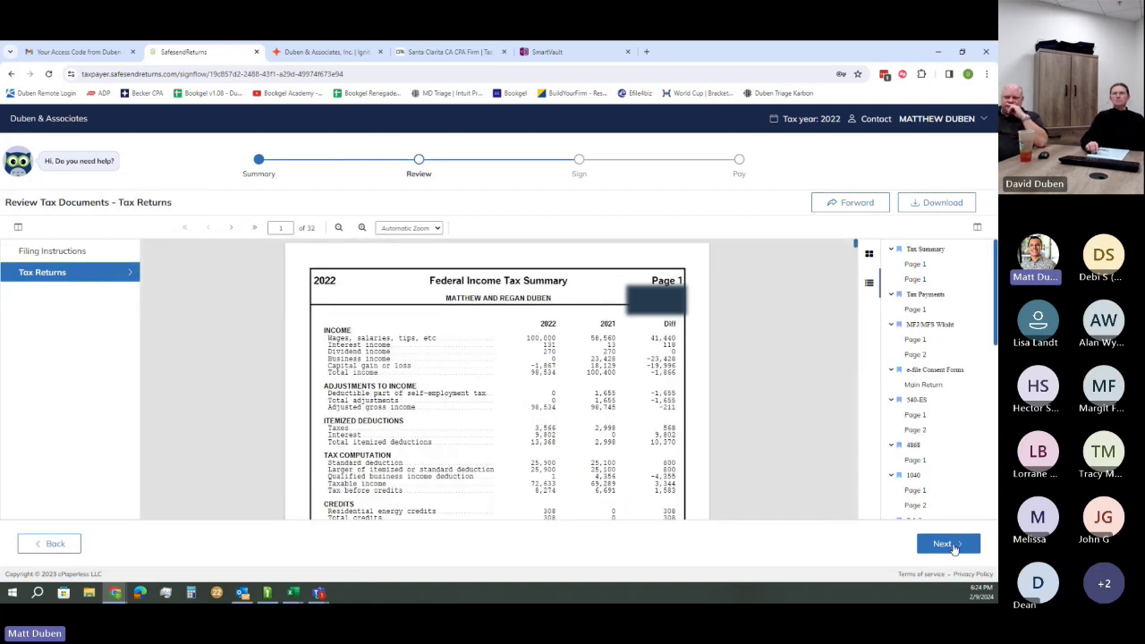
click(947, 544)
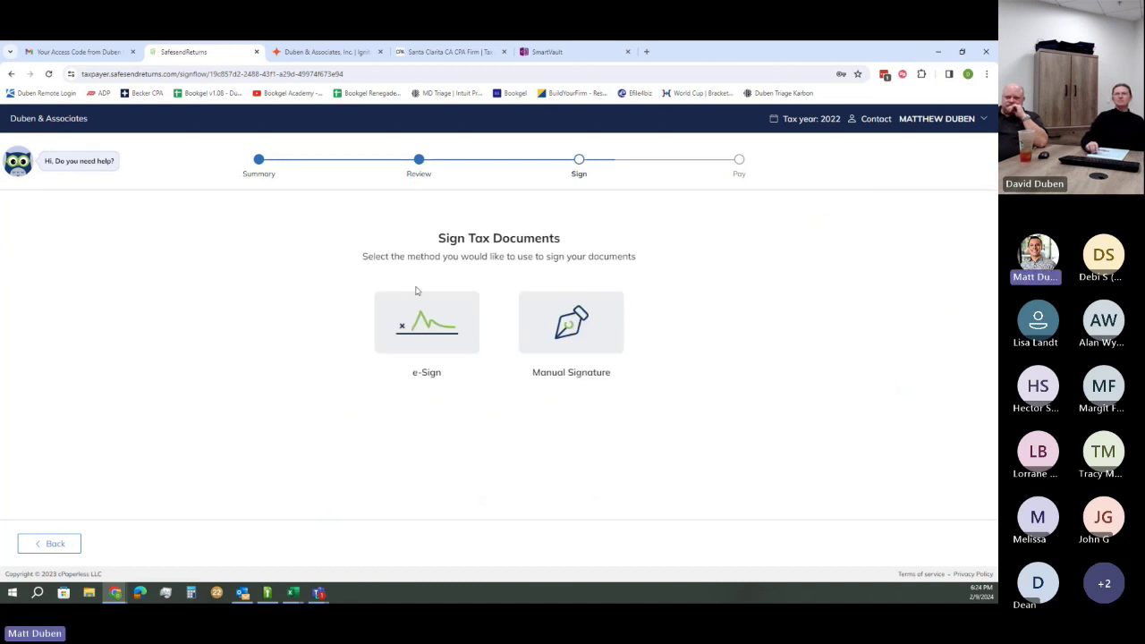
Choose e-Sign and replace the spouse's email address with a new one
click(421, 331)
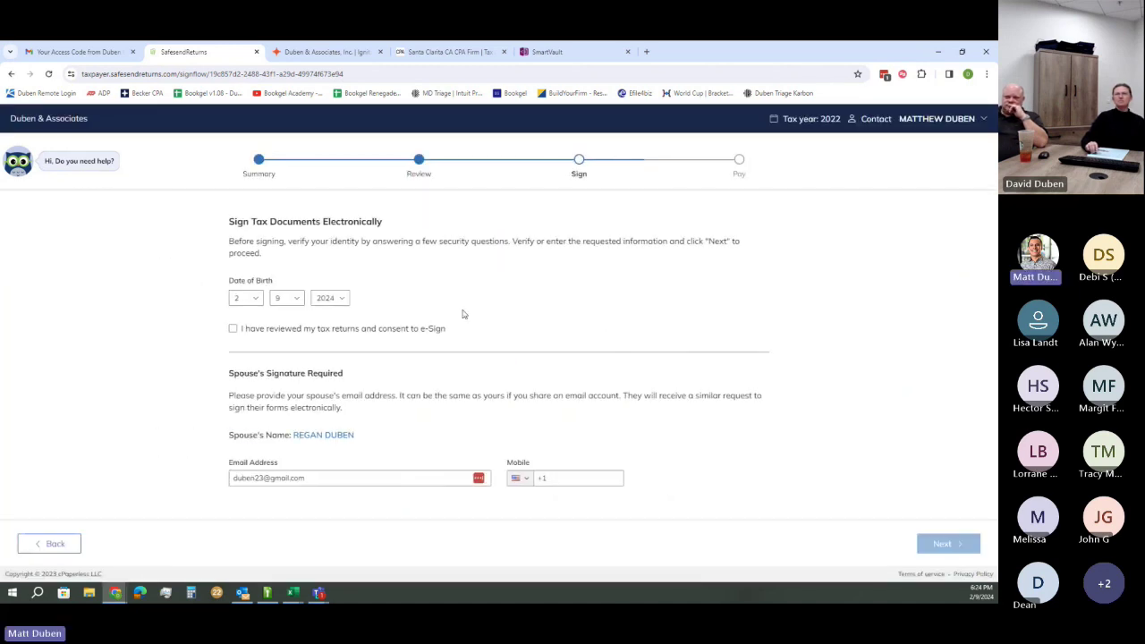
click(241, 301)
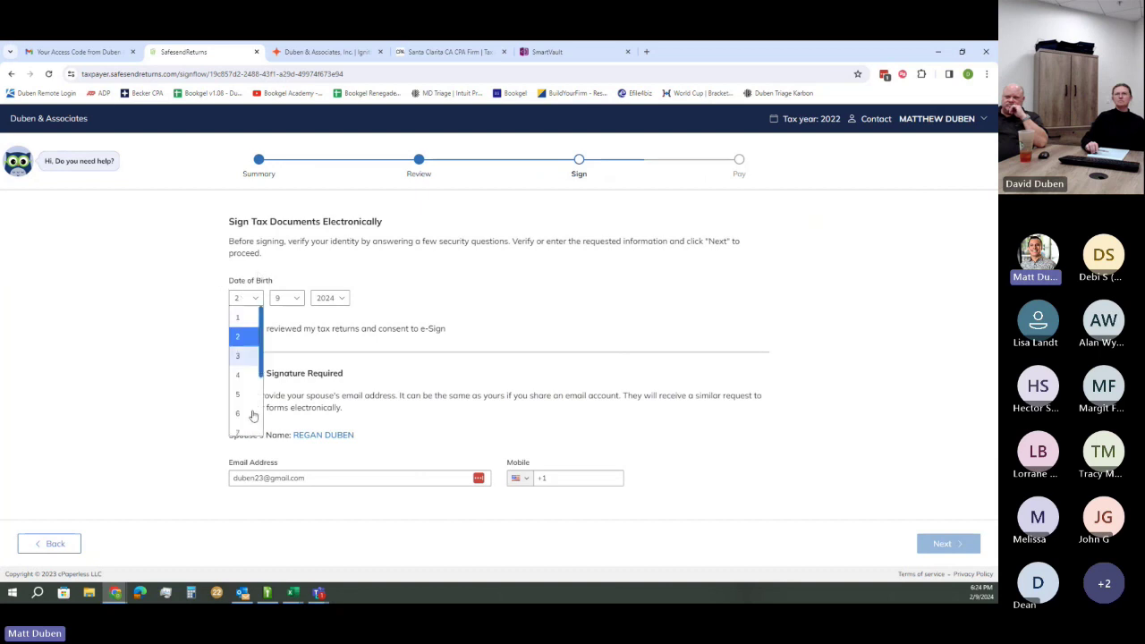
click(494, 280)
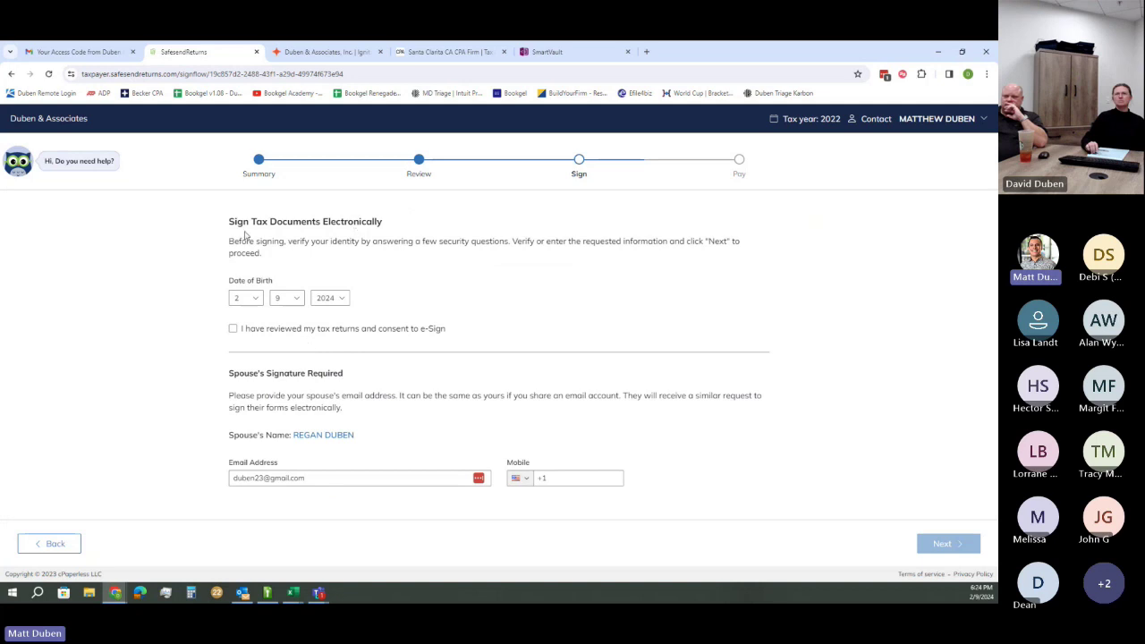
drag(311, 481, 215, 480)
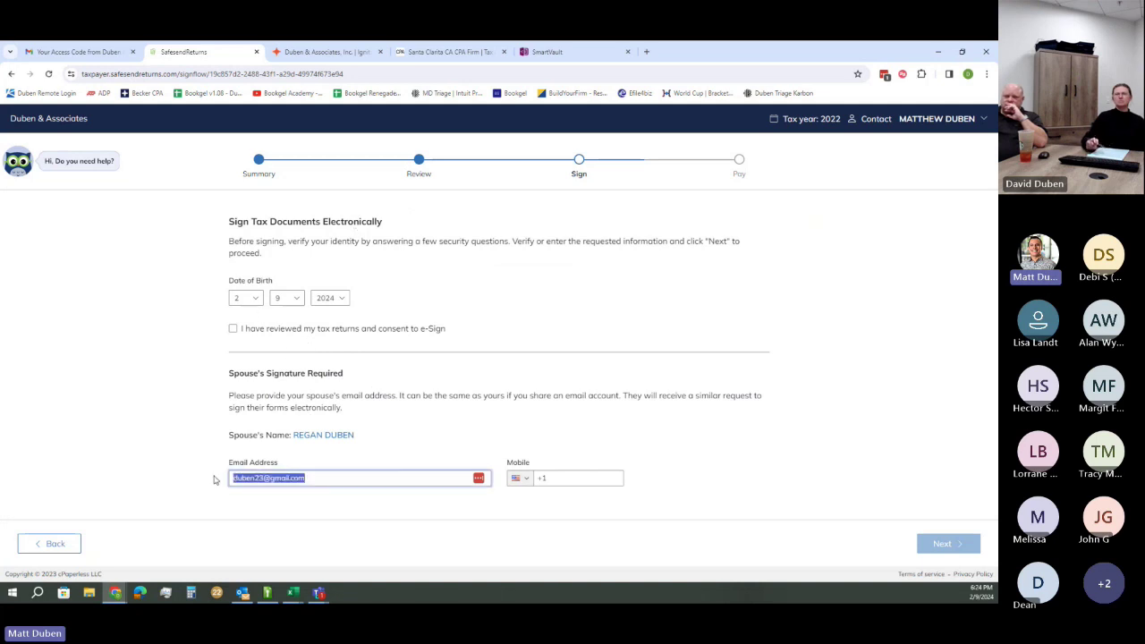
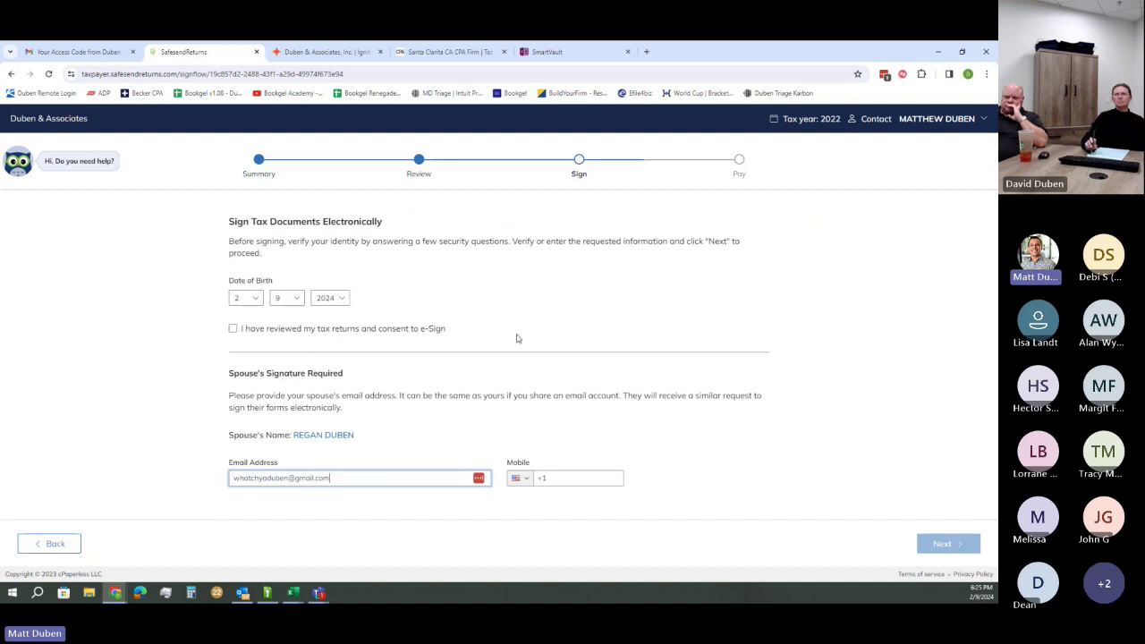
Enter the taxpayer's birth month, day and year, consent to e-signing, and continue
click(258, 299)
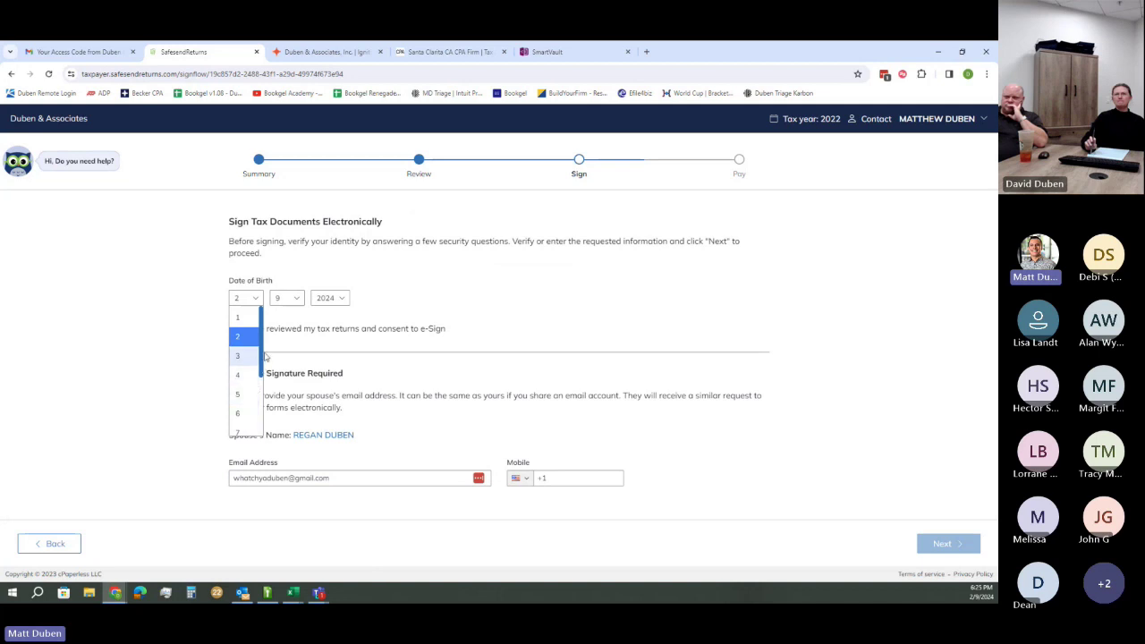
scroll(265, 357, down, 3)
click(243, 402)
click(281, 300)
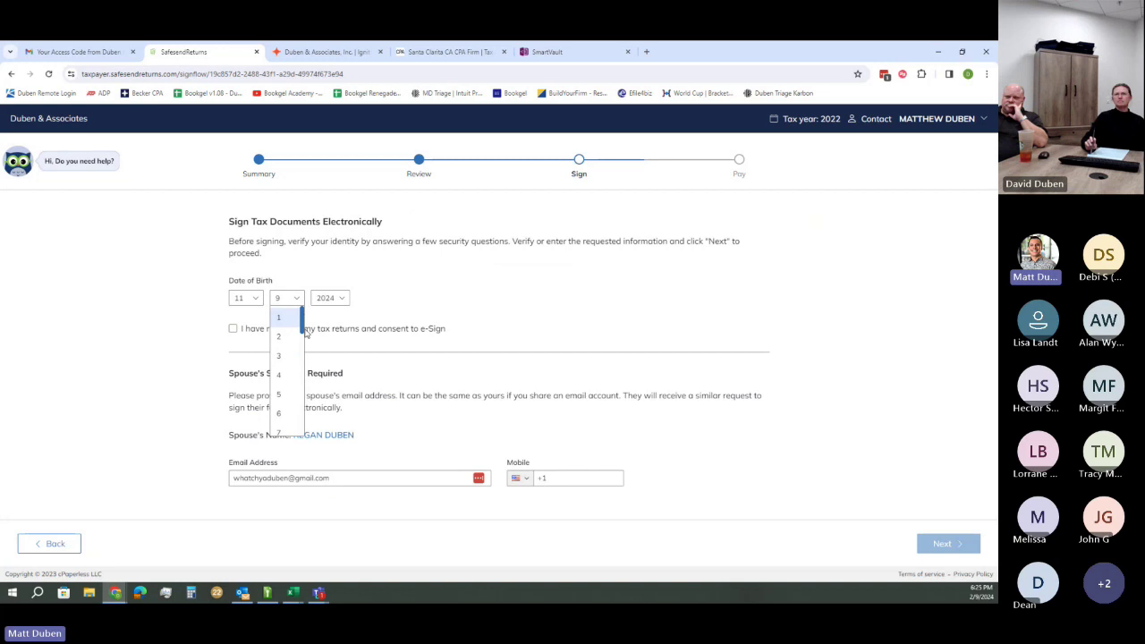
drag(303, 318, 302, 344)
click(289, 337)
click(339, 302)
drag(347, 315, 349, 344)
click(328, 372)
click(247, 330)
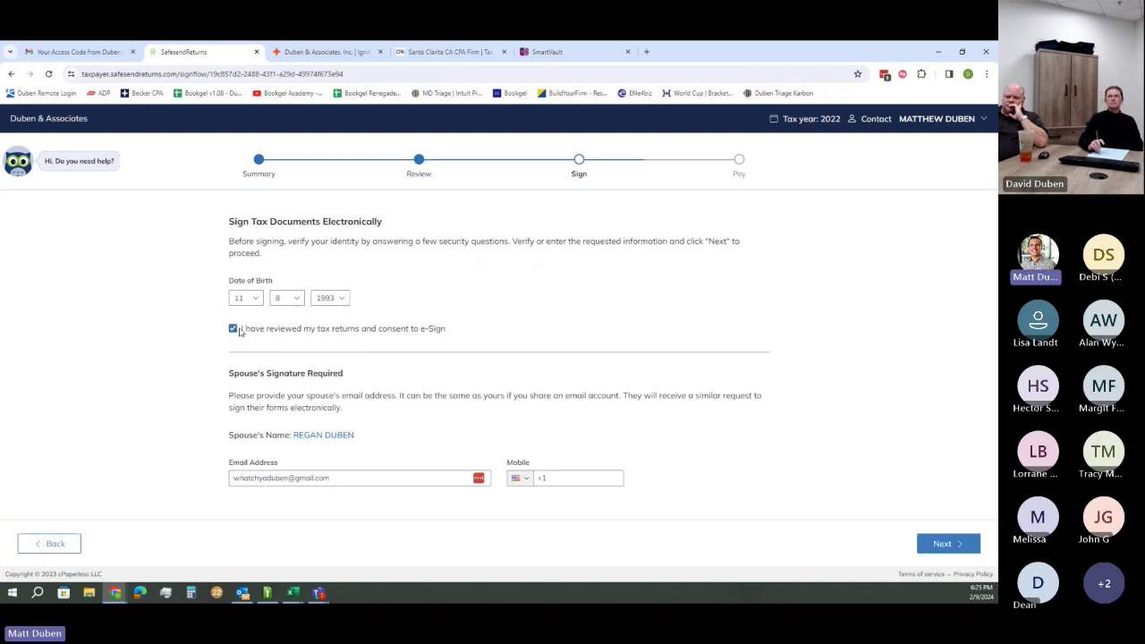
click(957, 542)
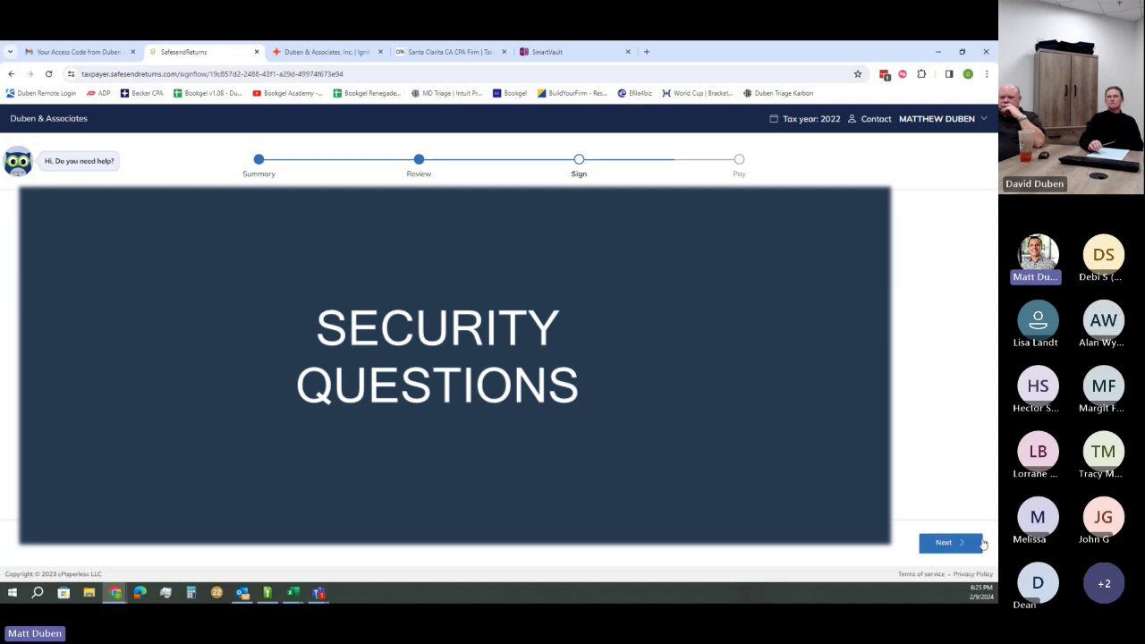
Apply the taxpayer's signature to the Federal and California Form 8879 signature lines, then continue
click(960, 545)
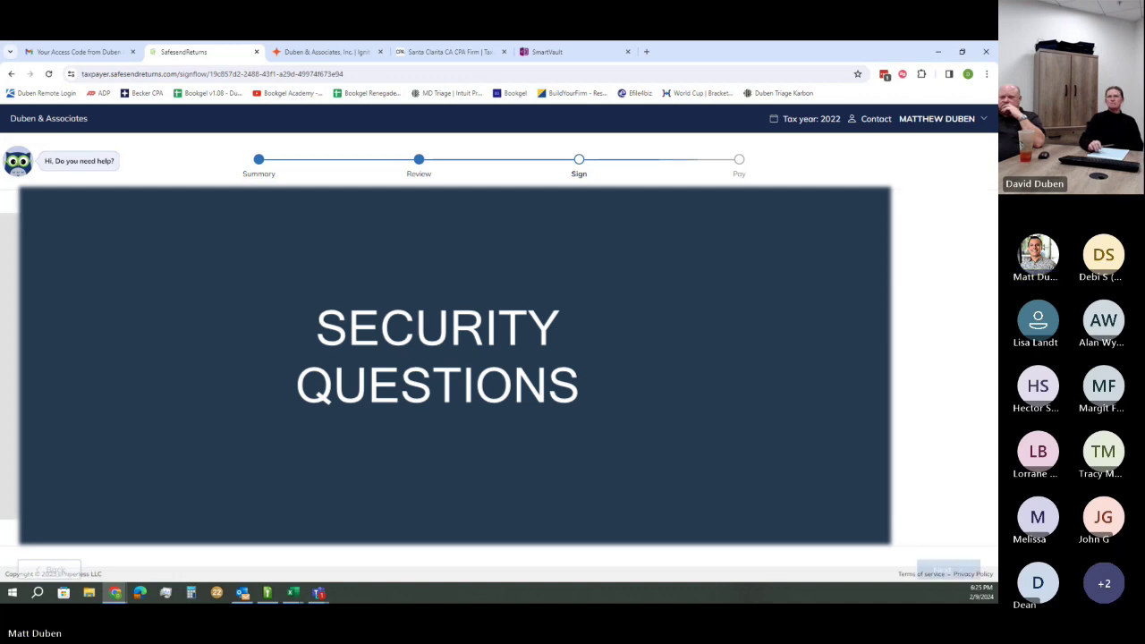
scroll(543, 268, down, 4)
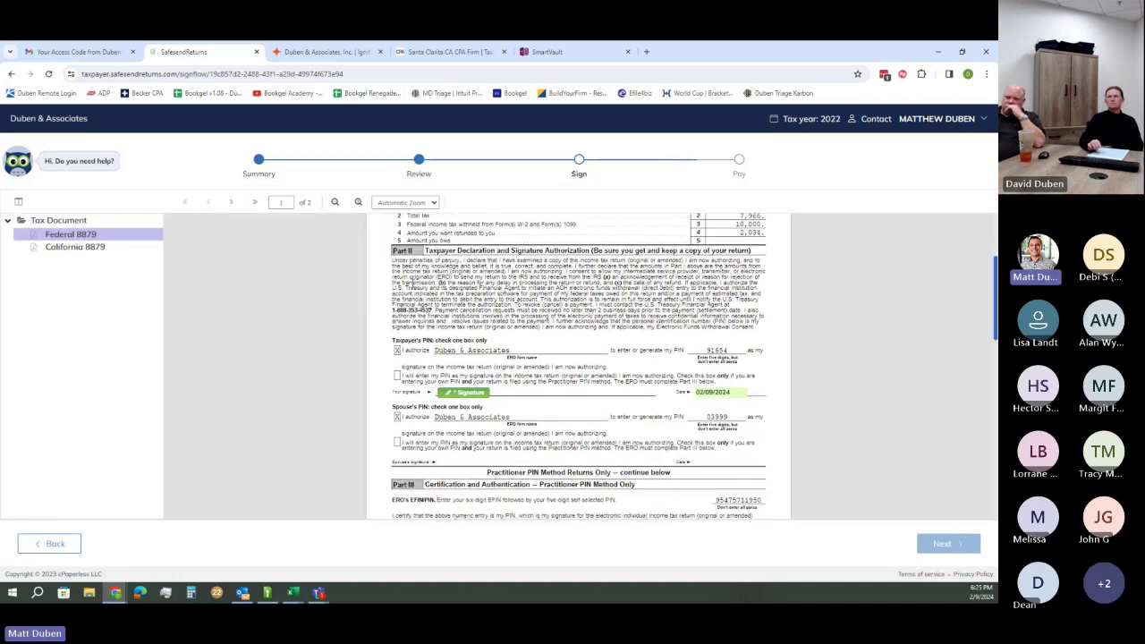
scroll(428, 314, up, 4)
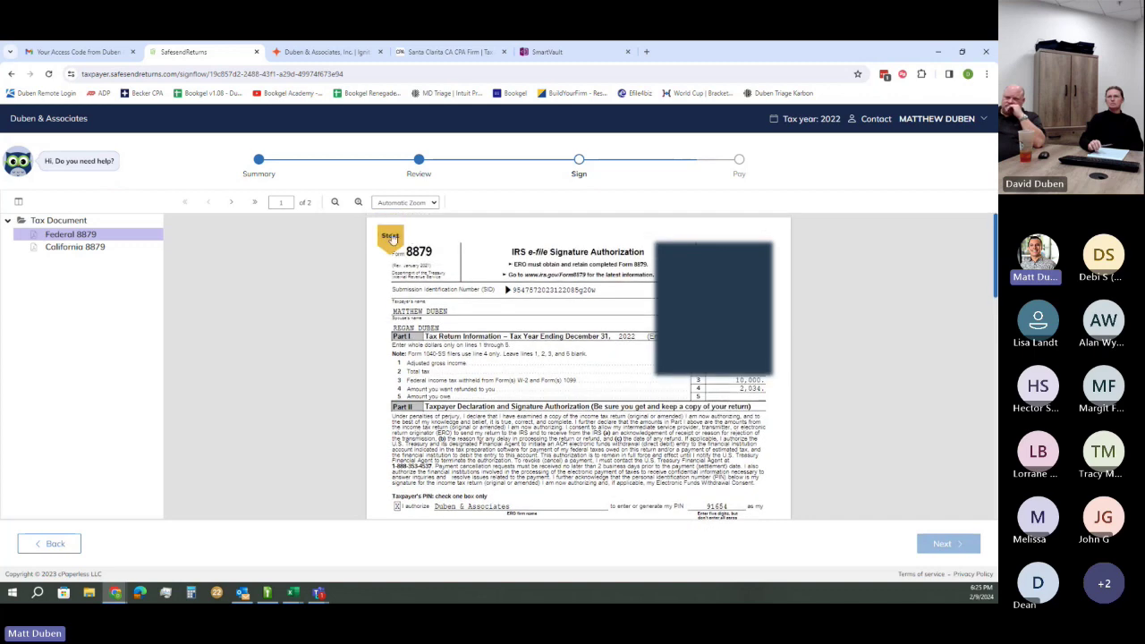
click(395, 229)
click(472, 366)
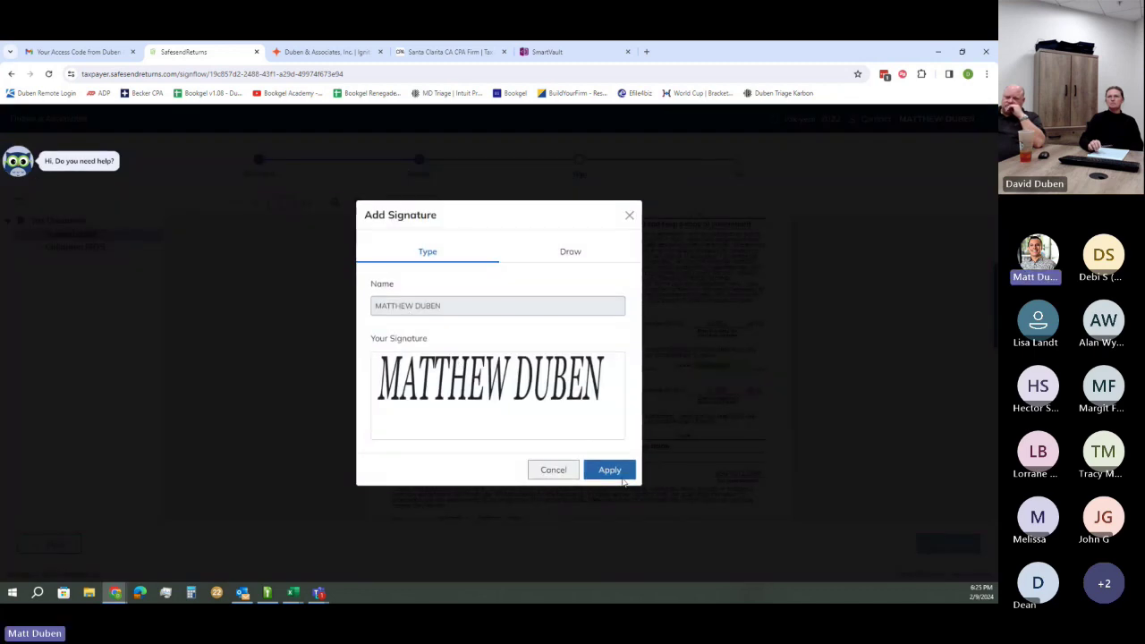
click(610, 470)
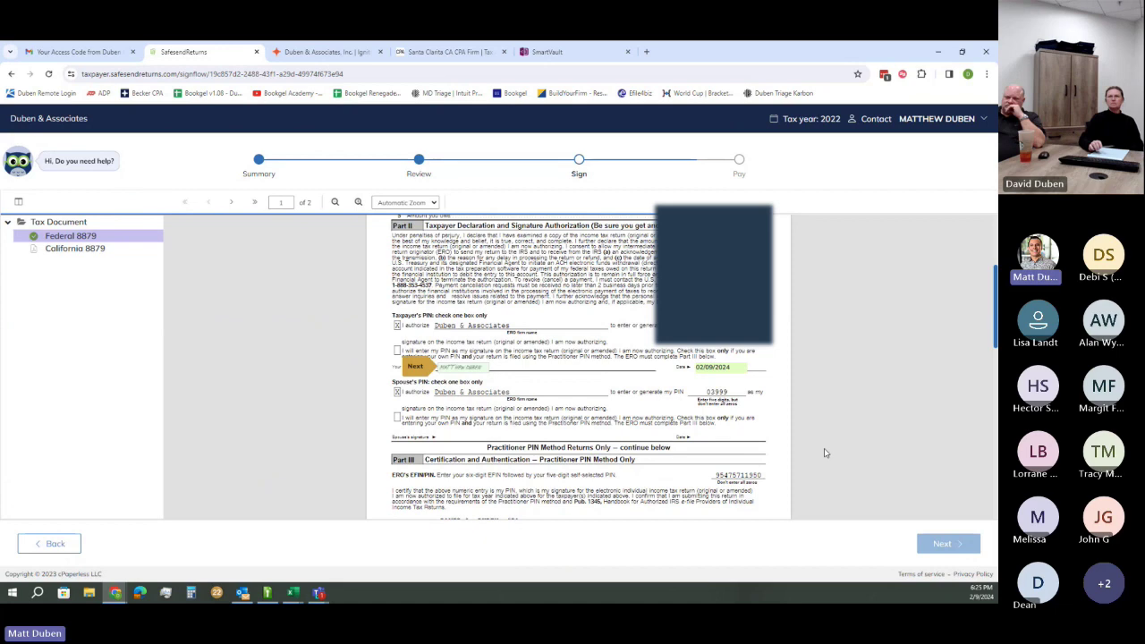
scroll(823, 450, up, 2)
scroll(882, 414, down, 3)
scroll(882, 414, up, 5)
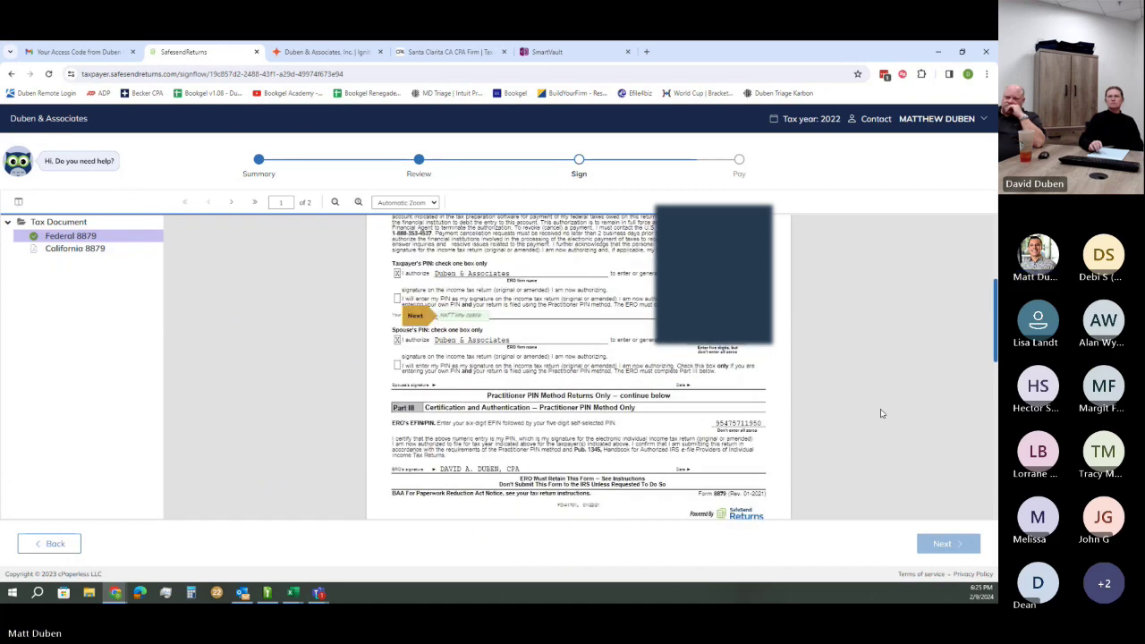
scroll(882, 414, down, 2)
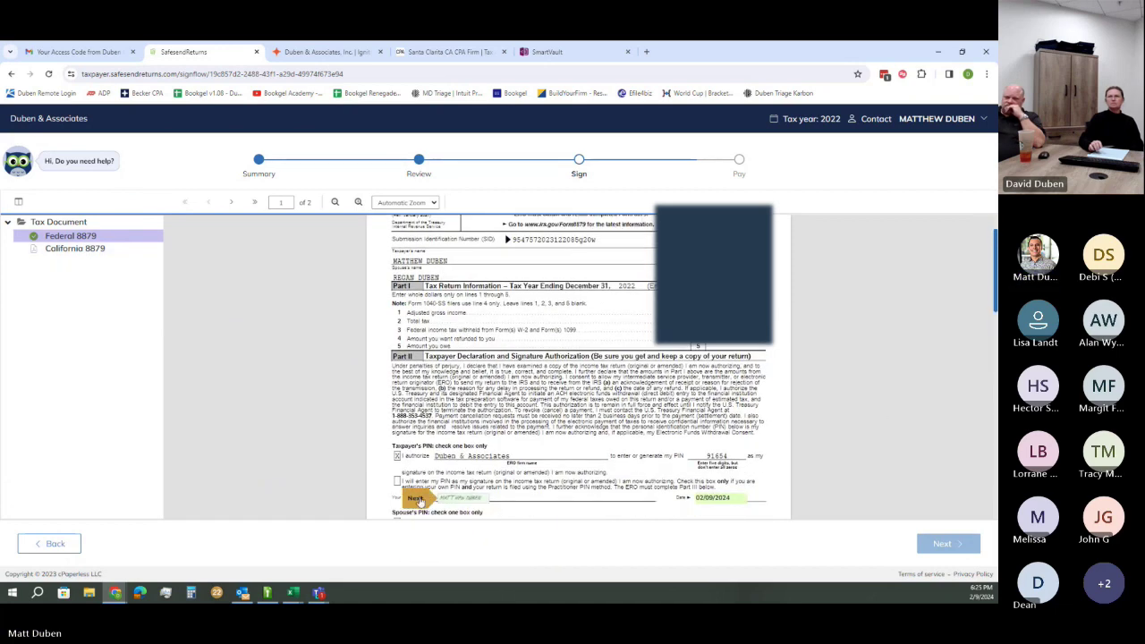
scroll(420, 502, down, 5)
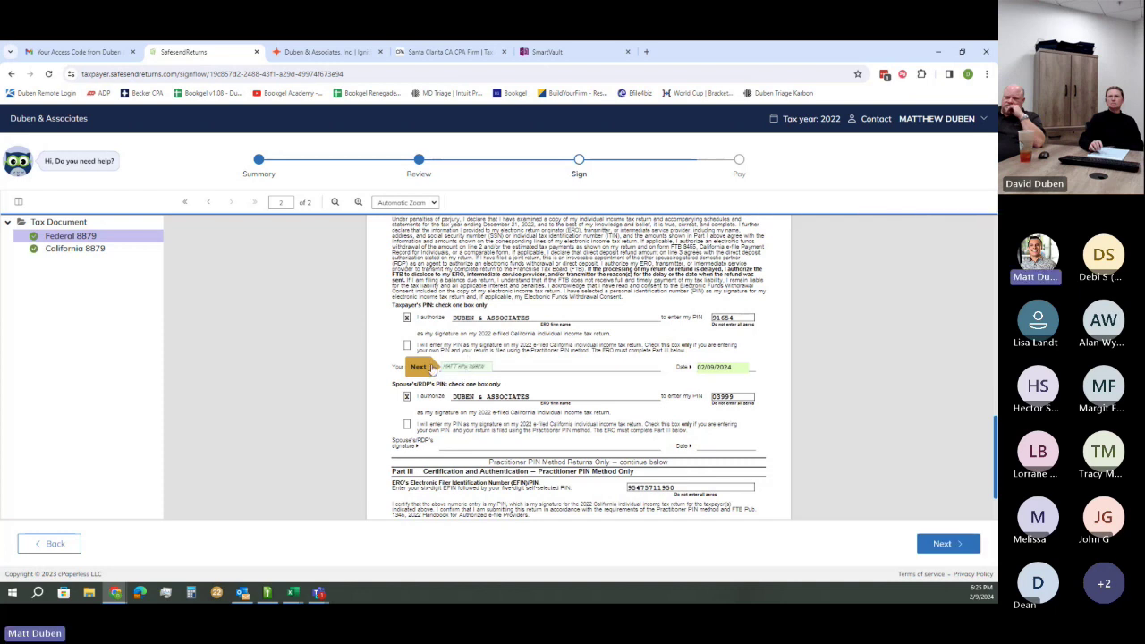
click(946, 544)
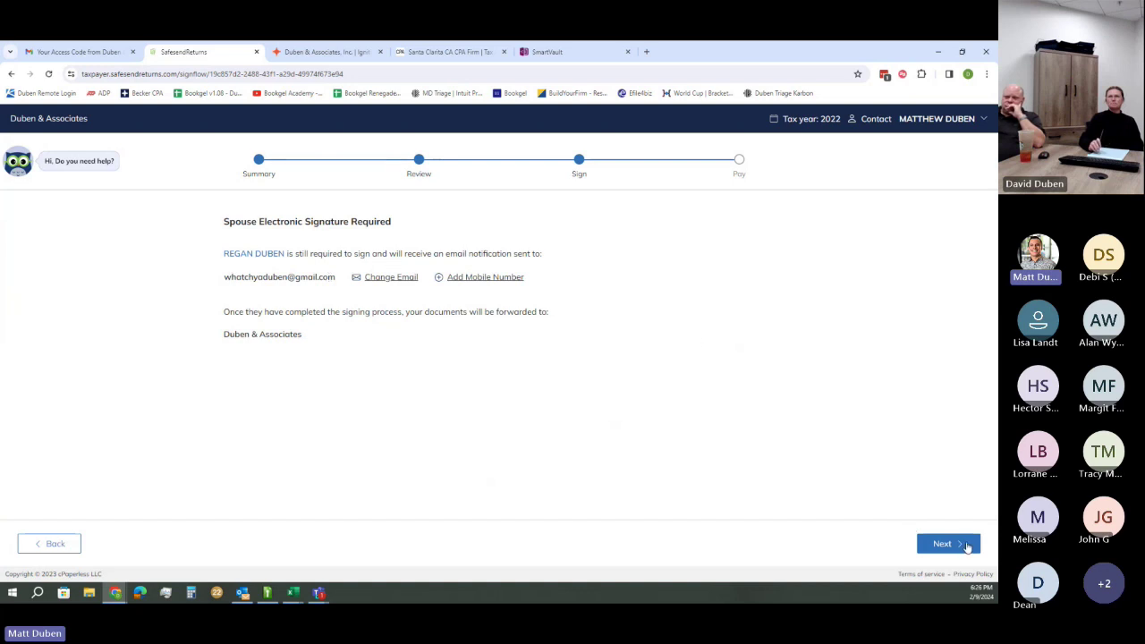
Advance from the spouse signature notice to the Pay step showing California's $341 due 10/16/23
click(966, 544)
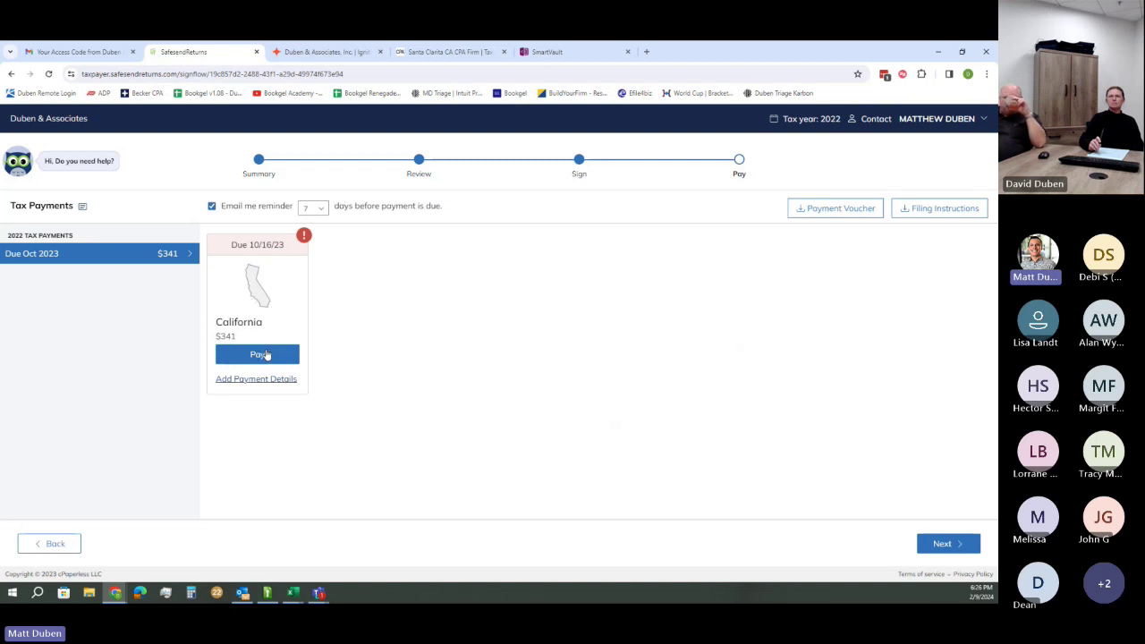
click(270, 357)
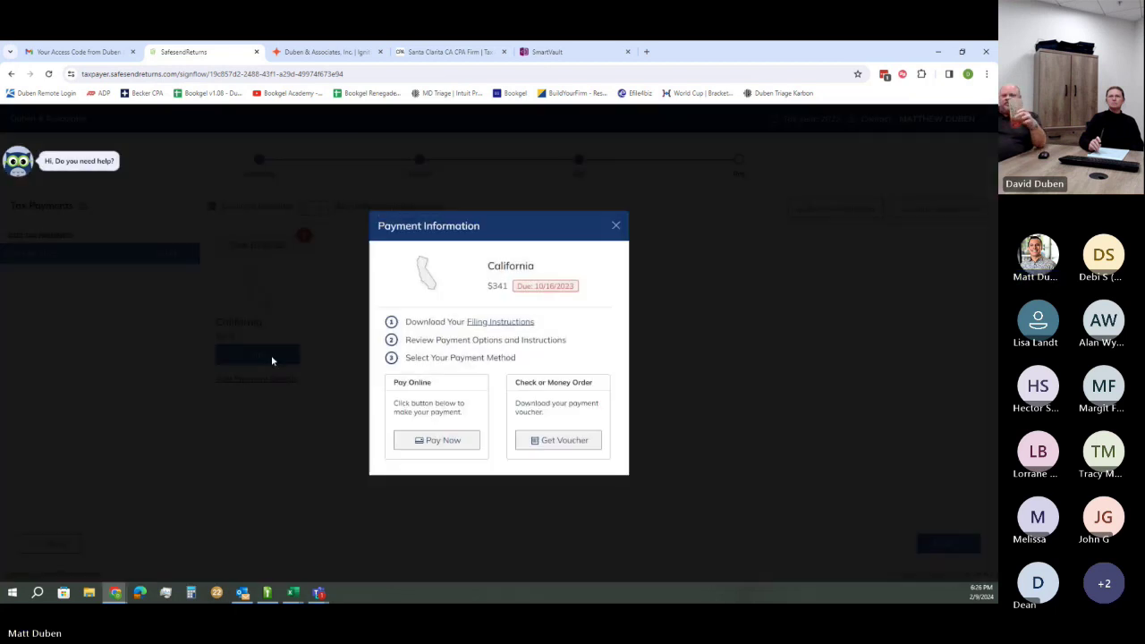
click(430, 440)
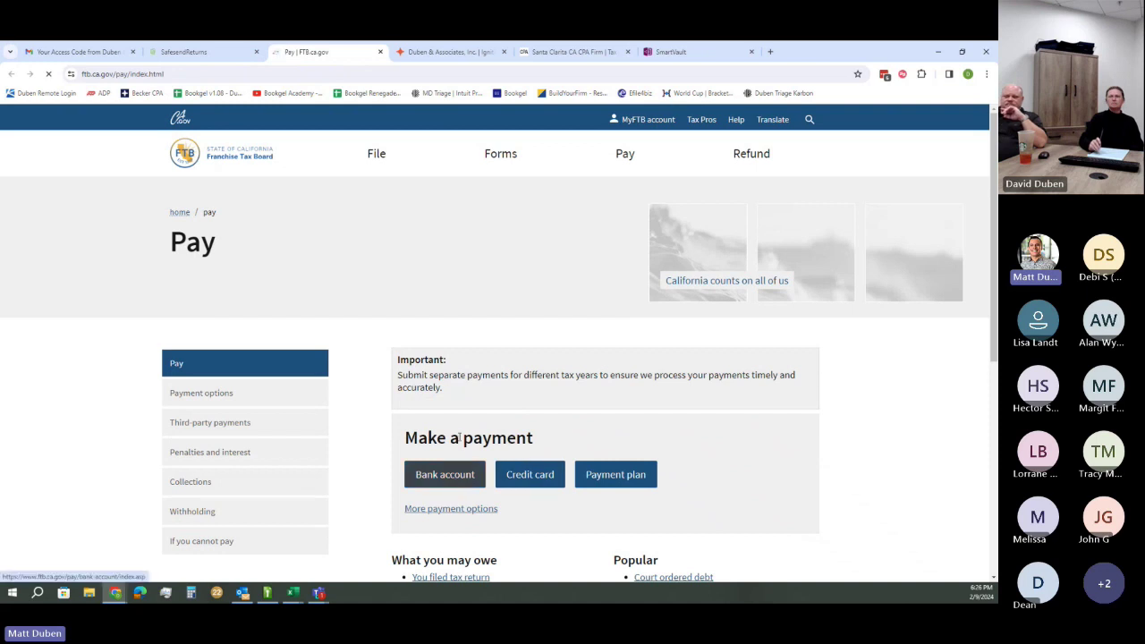
click(380, 52)
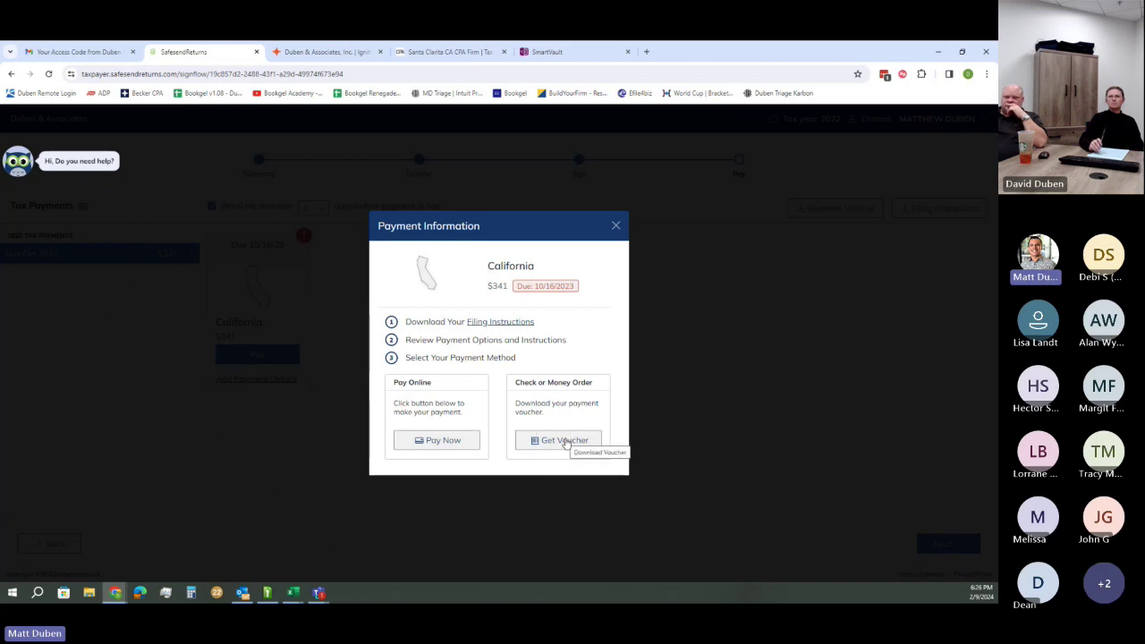
click(616, 227)
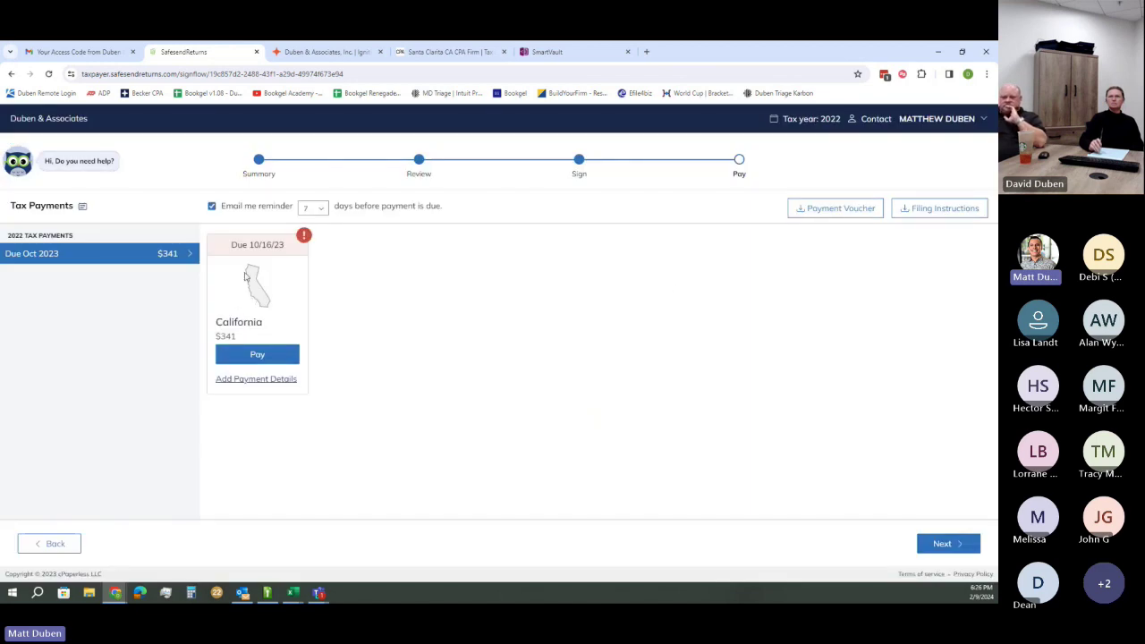
click(256, 379)
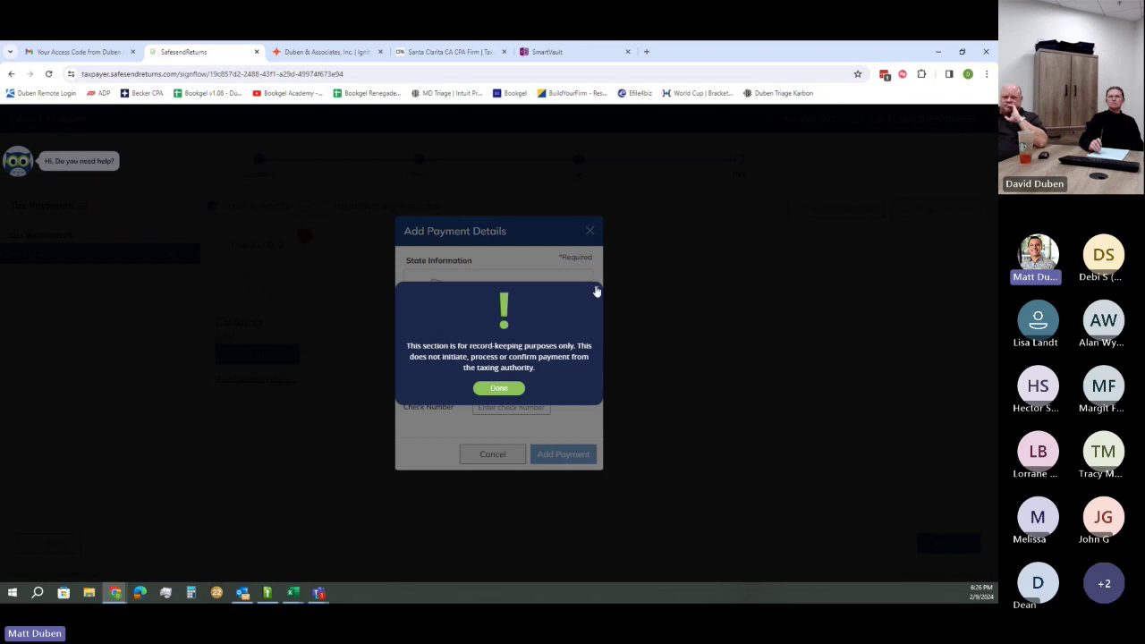
click(595, 288)
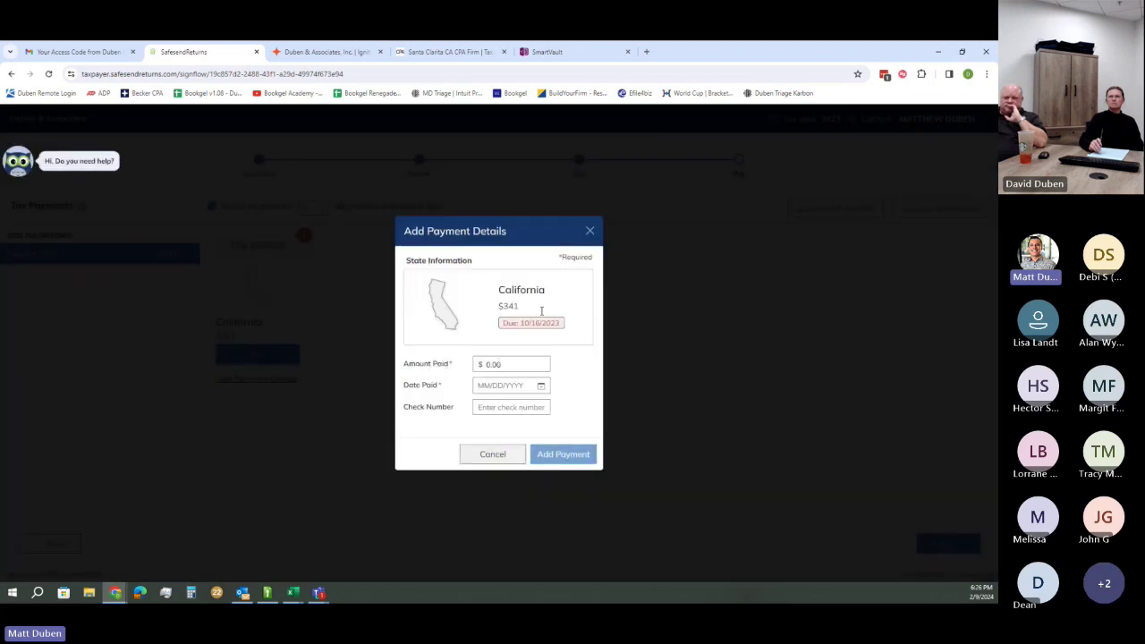
click(589, 231)
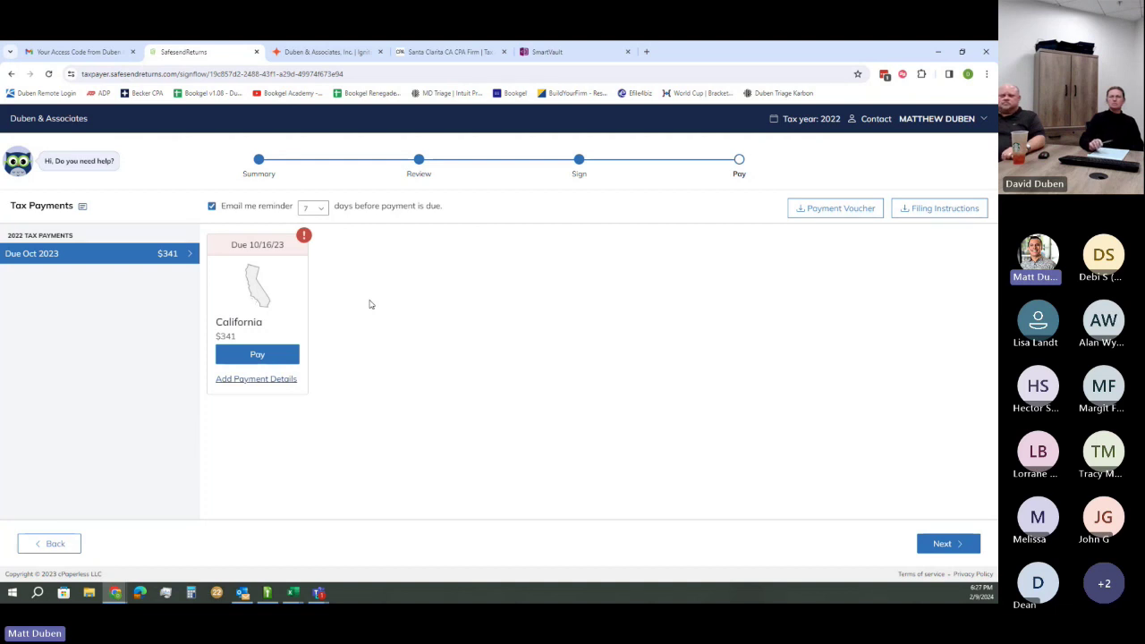
Leave the Email me reminder line as is and advance to the 2023 Estimated Payments page
drag(223, 206, 452, 206)
click(451, 208)
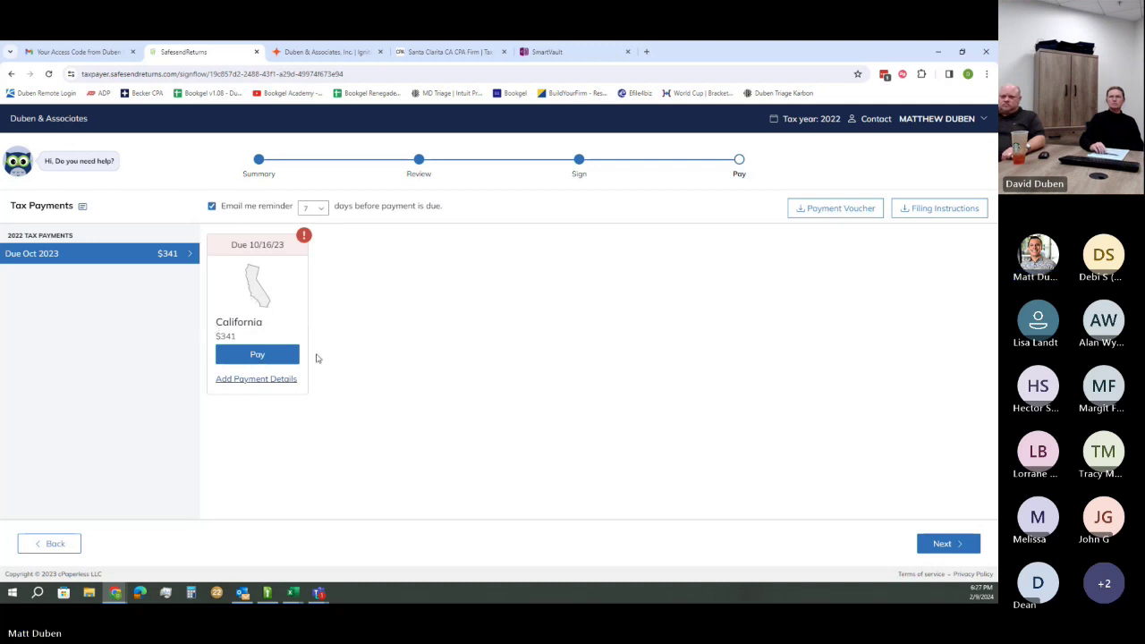
click(951, 543)
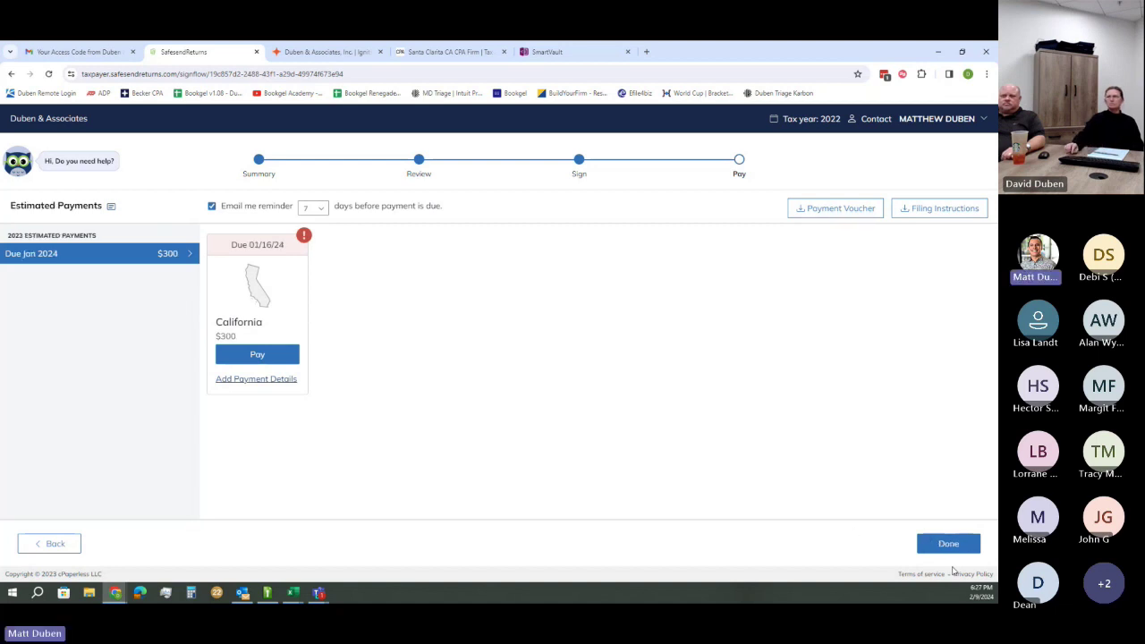